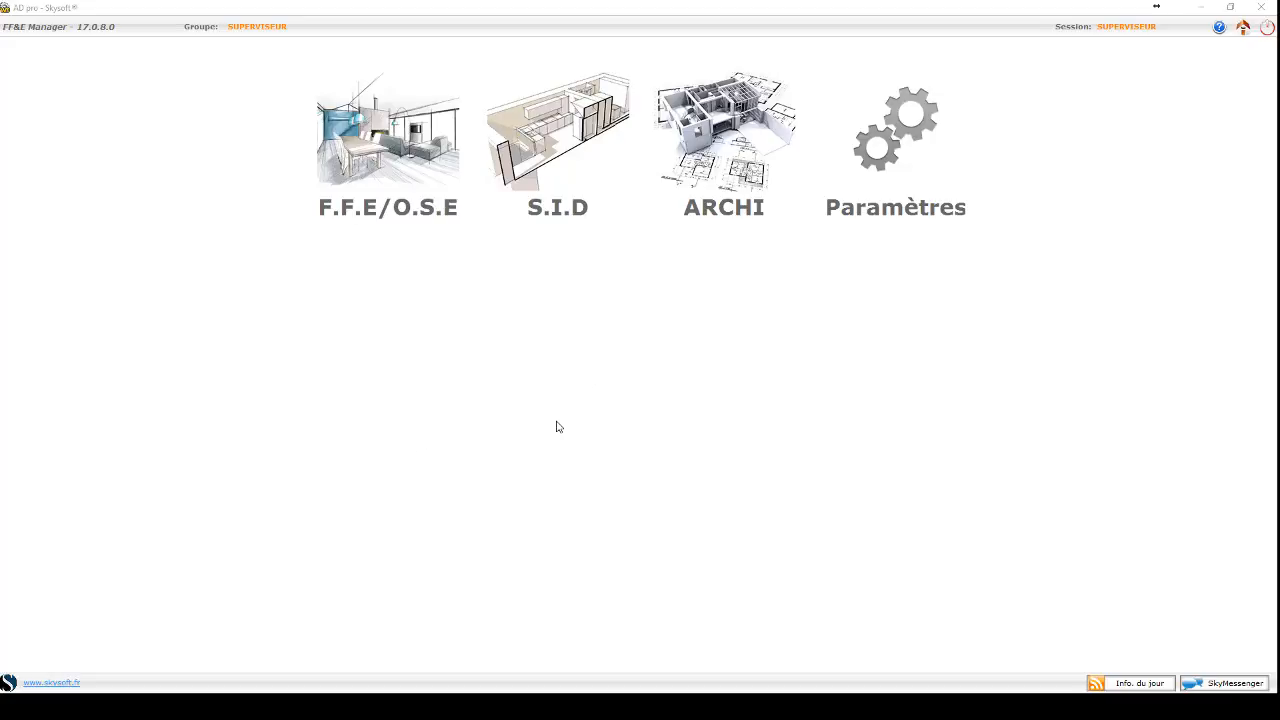
Open the project list of the F.F.E/O.S.E module
left_click(394, 155)
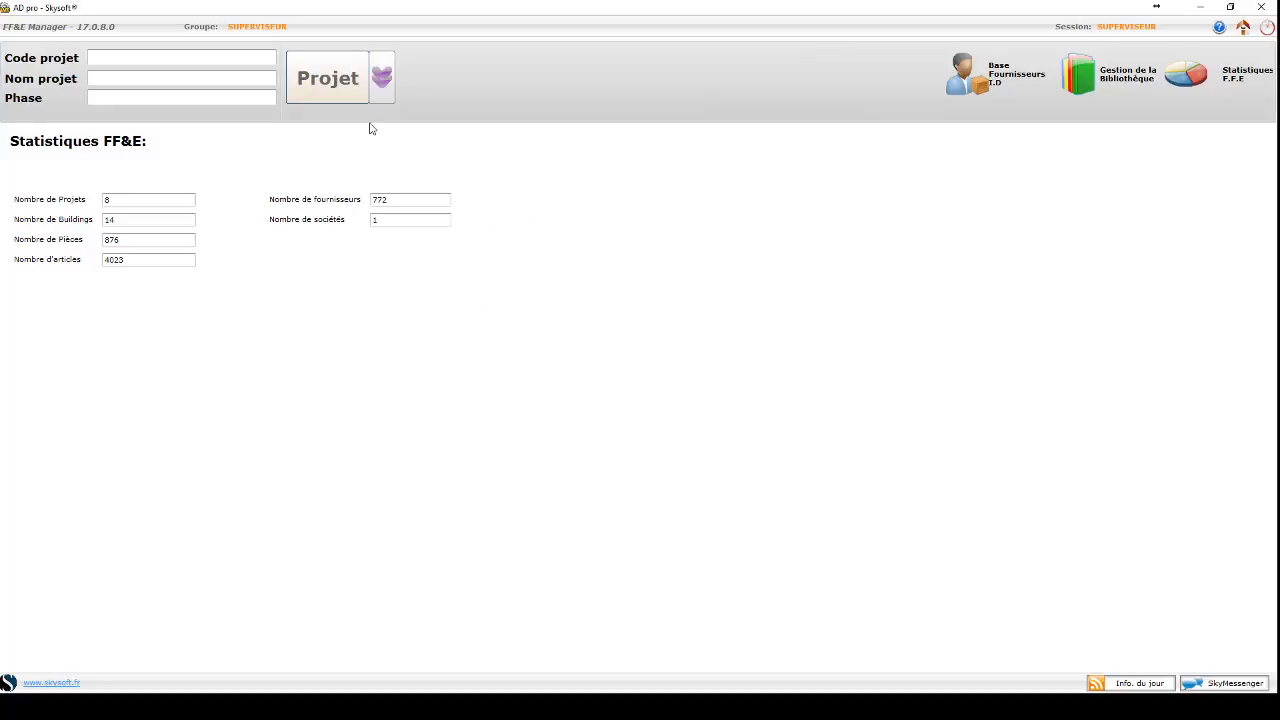
left_click(320, 63)
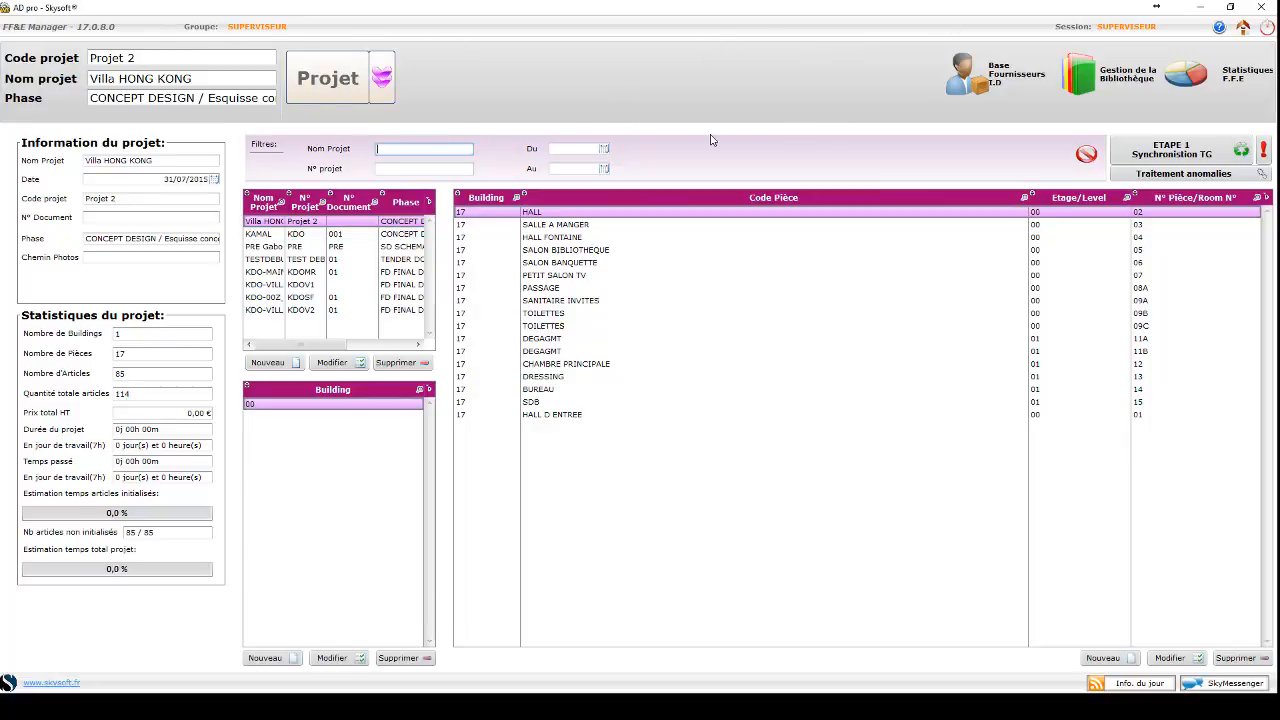
Look at the supplier base and a blank supplier form without saving it, and view the library management page
left_click(981, 87)
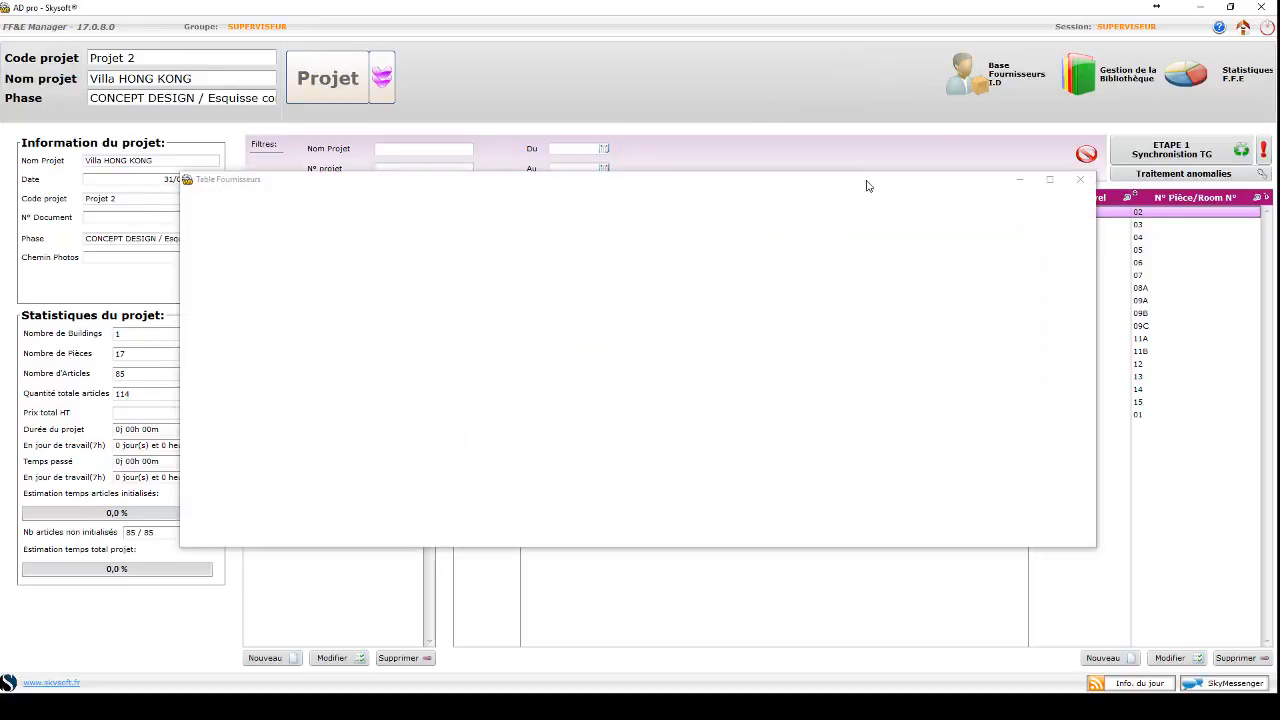
left_click(1036, 265)
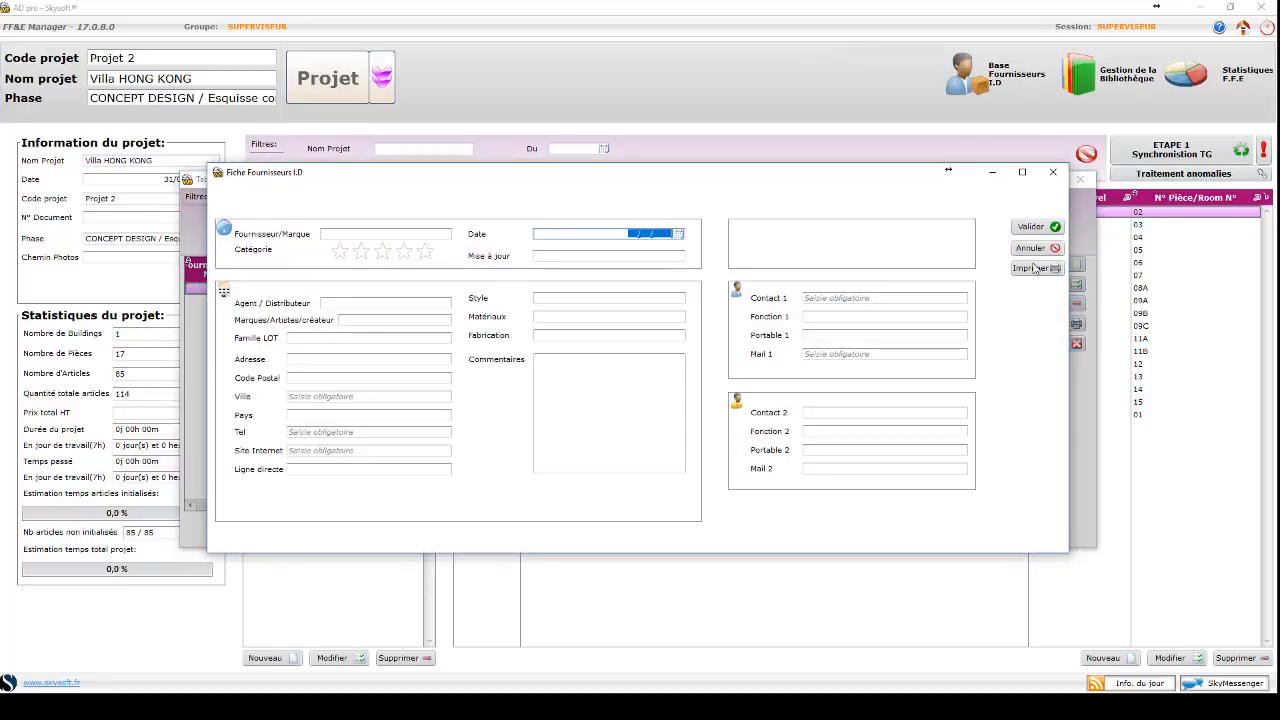
left_click(1030, 248)
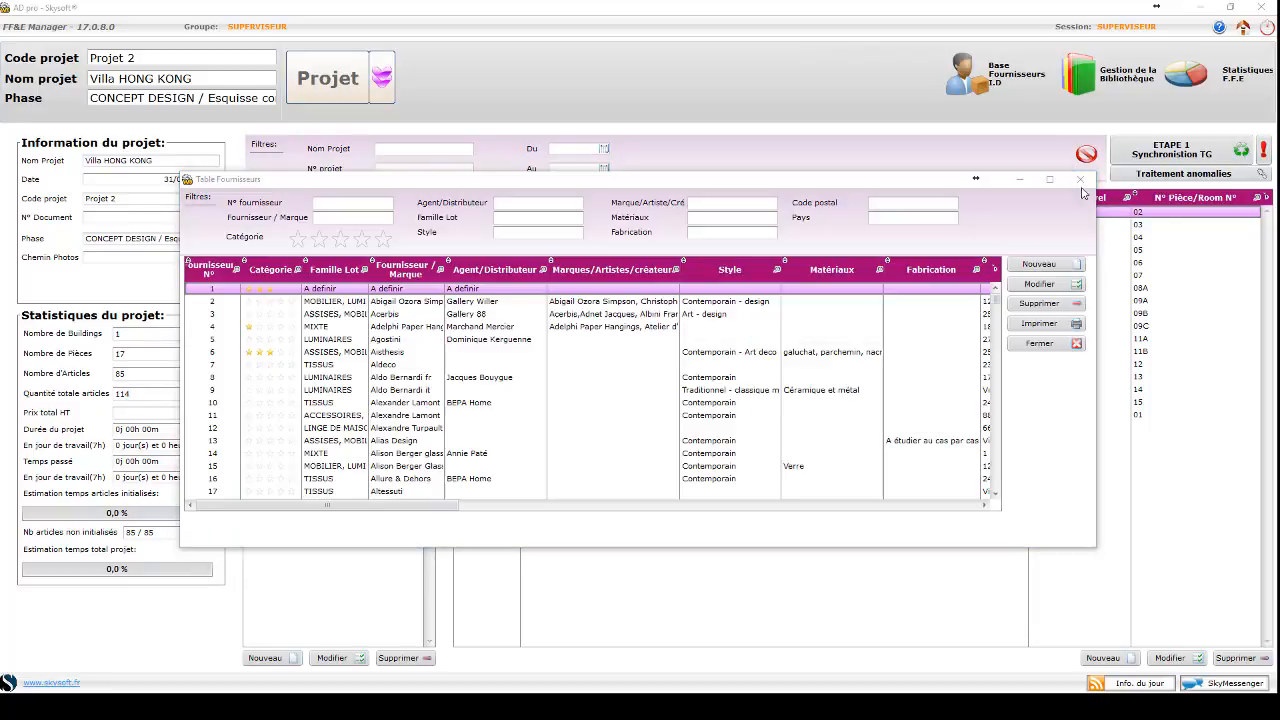
left_click(1080, 181)
left_click(1098, 79)
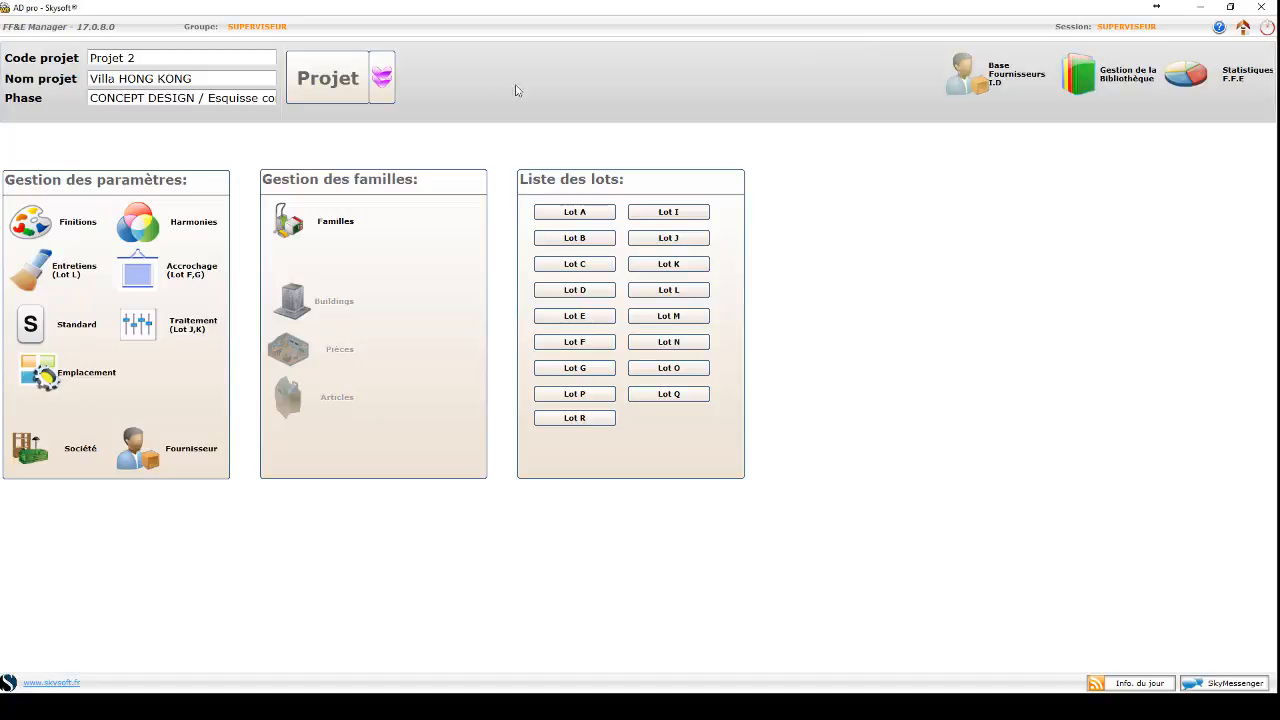
Create a project with code Projet 1, name Hôtel Paris, phase CONCEPT DESIGN / Esquisse concept and date 05/03/2017
left_click(336, 87)
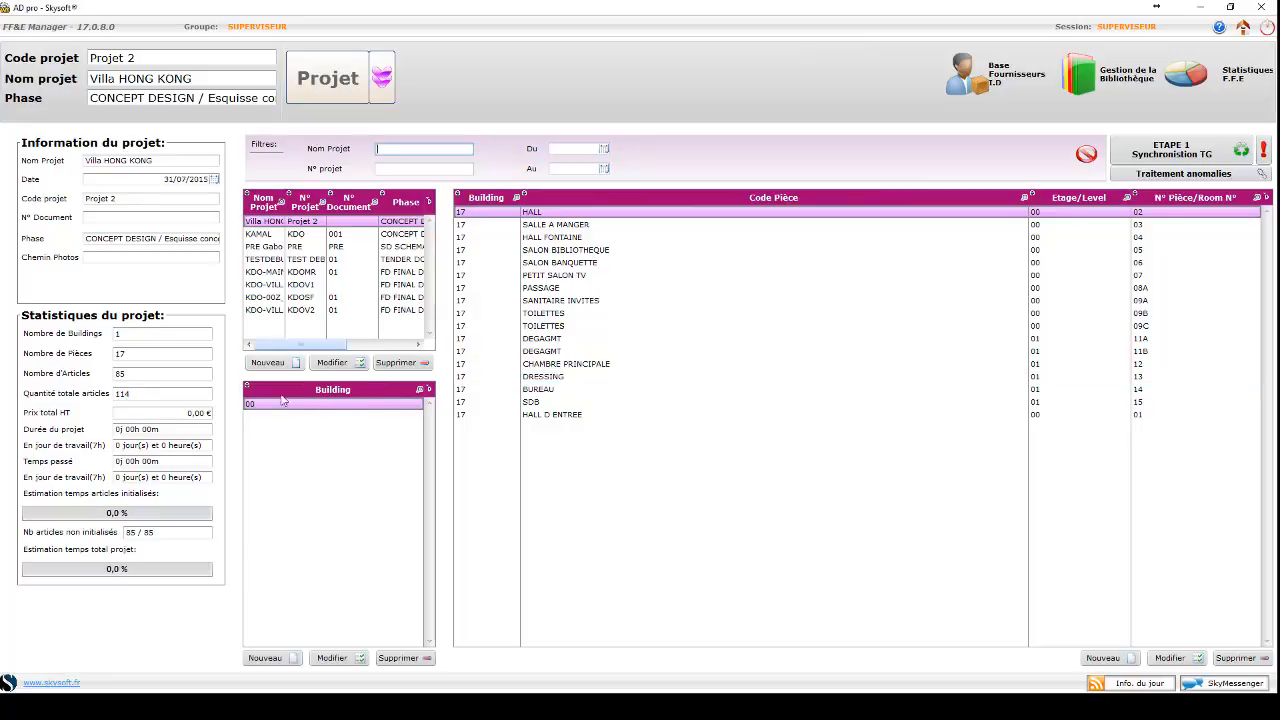
left_click(277, 366)
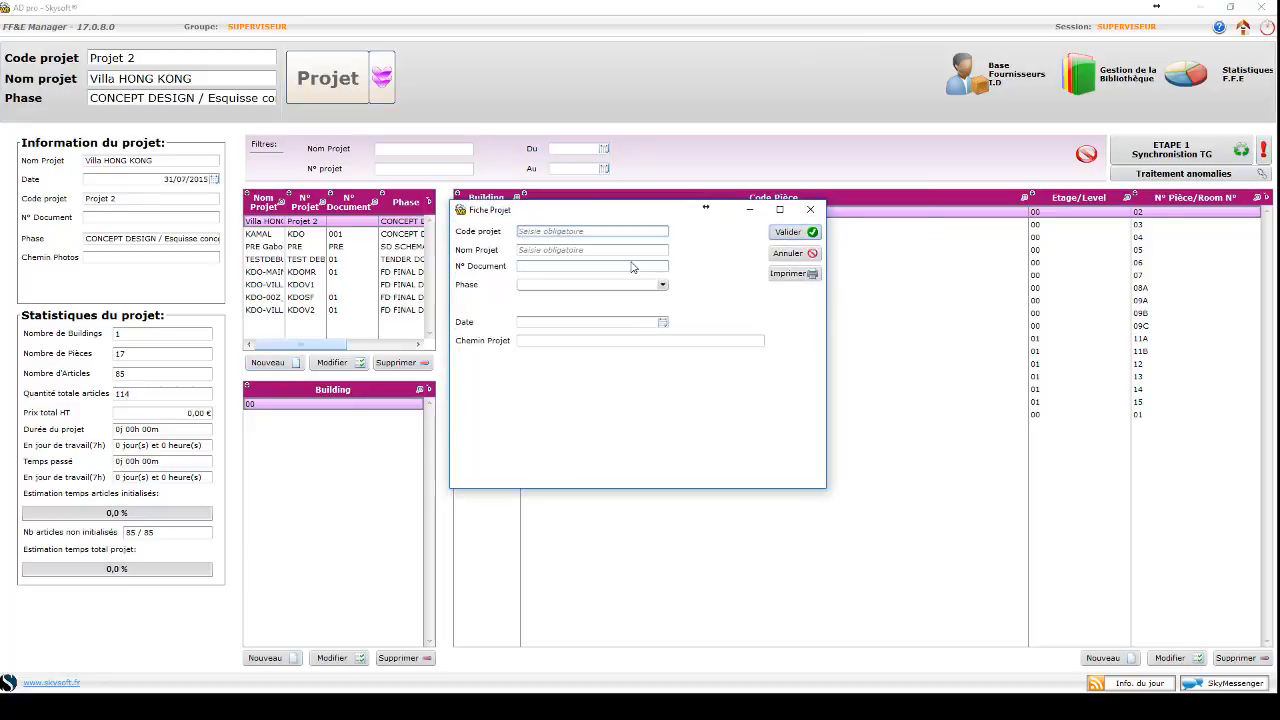
type("Projet 1")
key("Tab")
type("H")
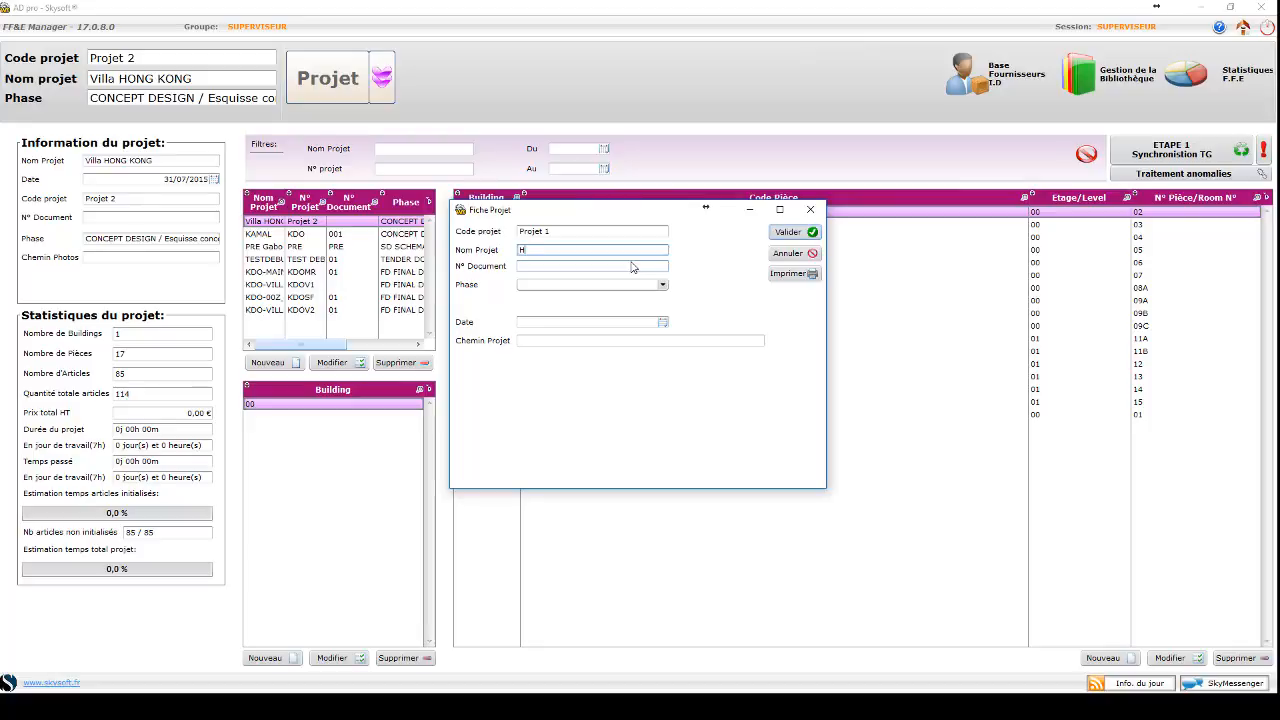
type("ôtel Paris")
left_click(633, 286)
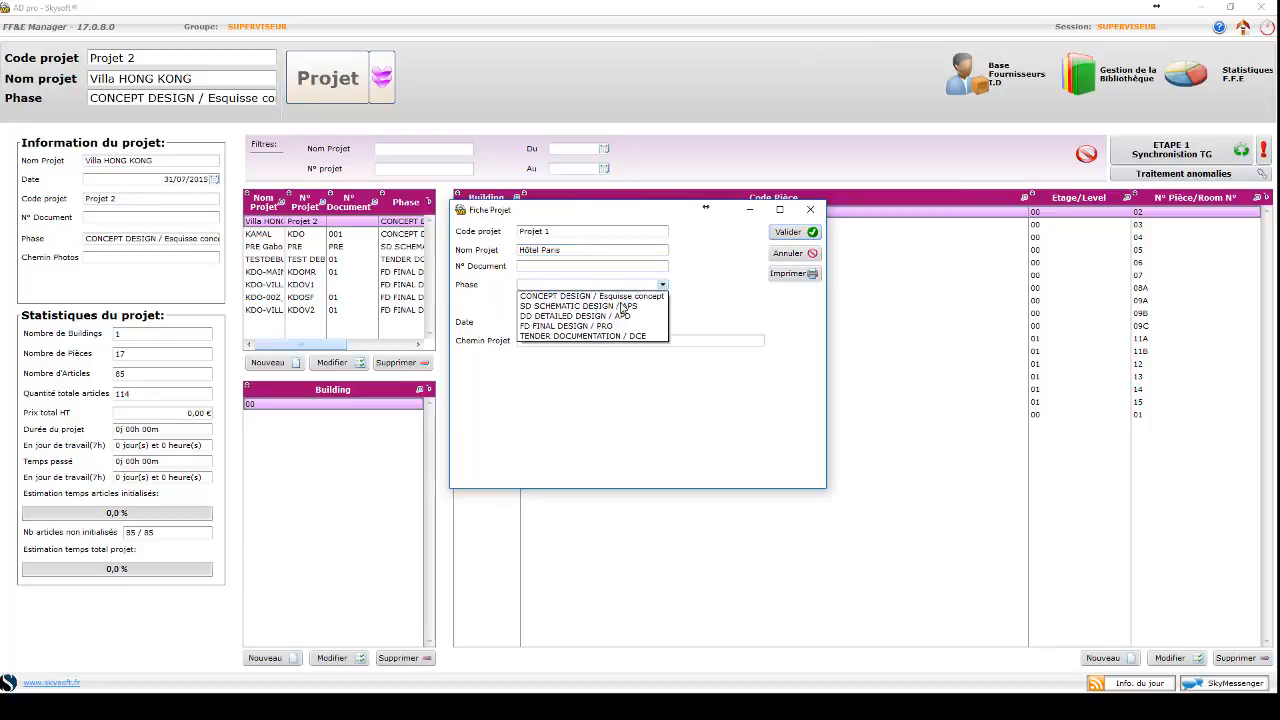
left_click(618, 290)
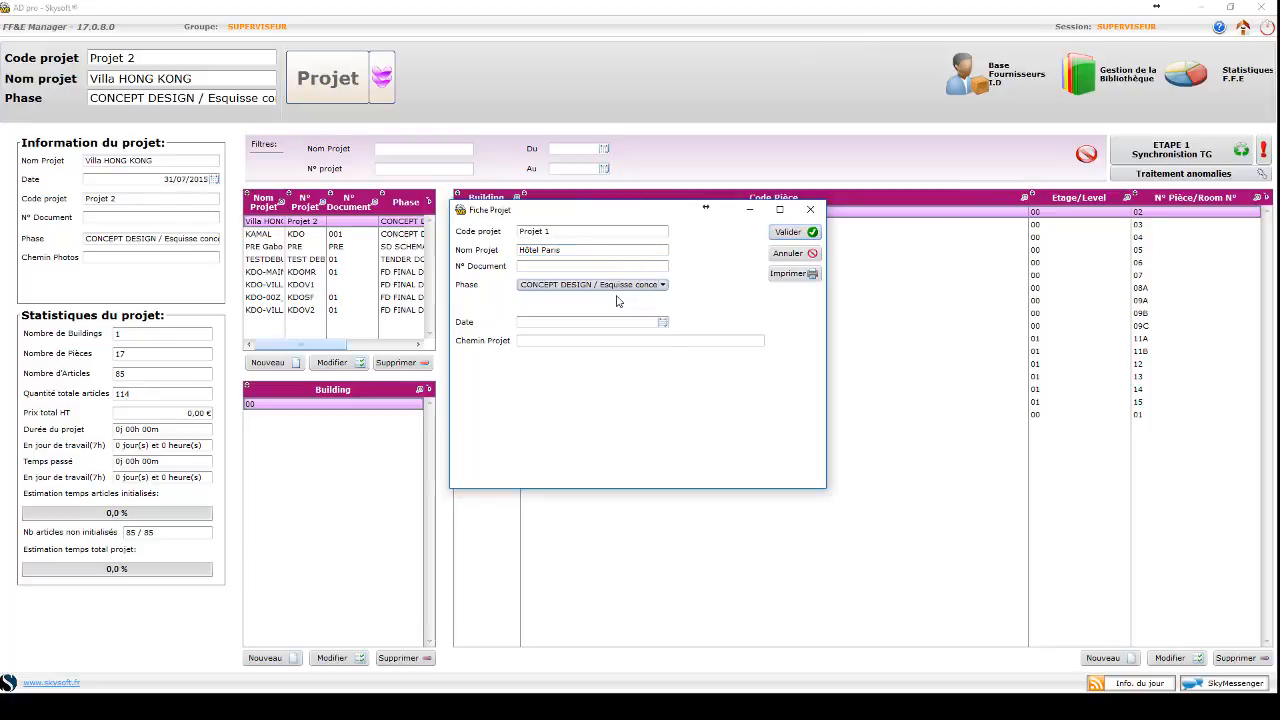
left_click(662, 322)
left_click(659, 367)
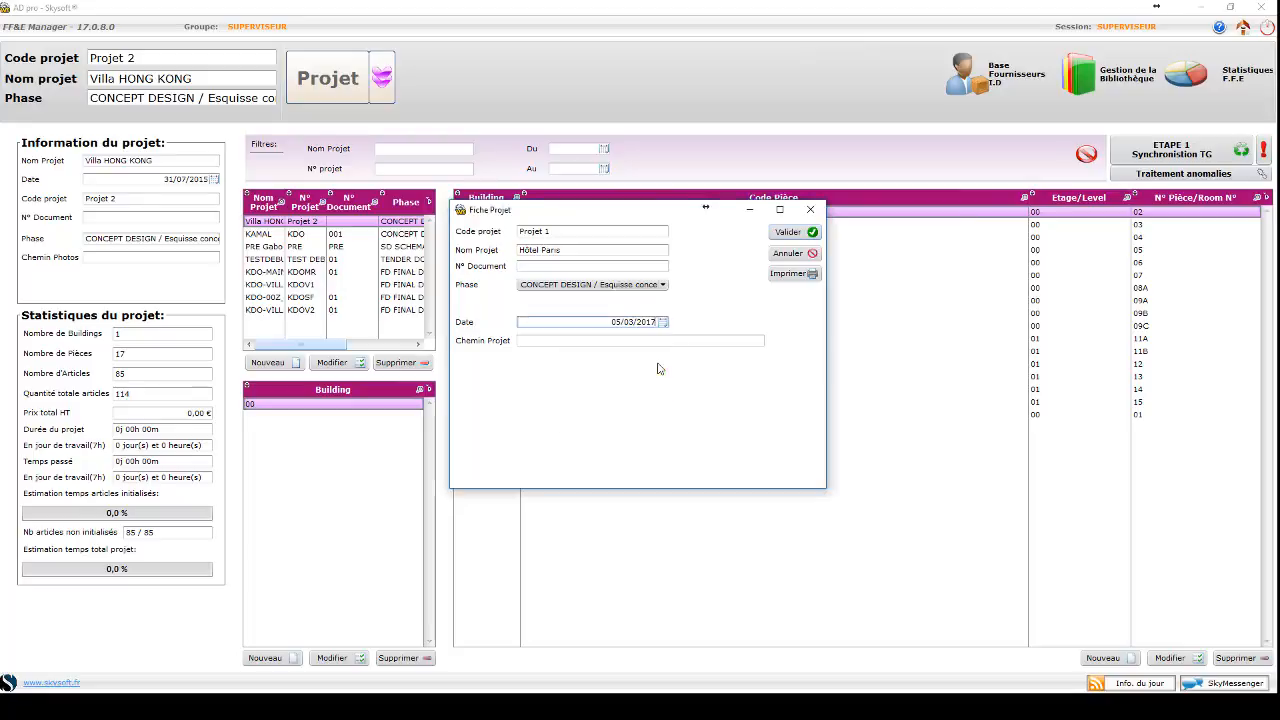
left_click(798, 234)
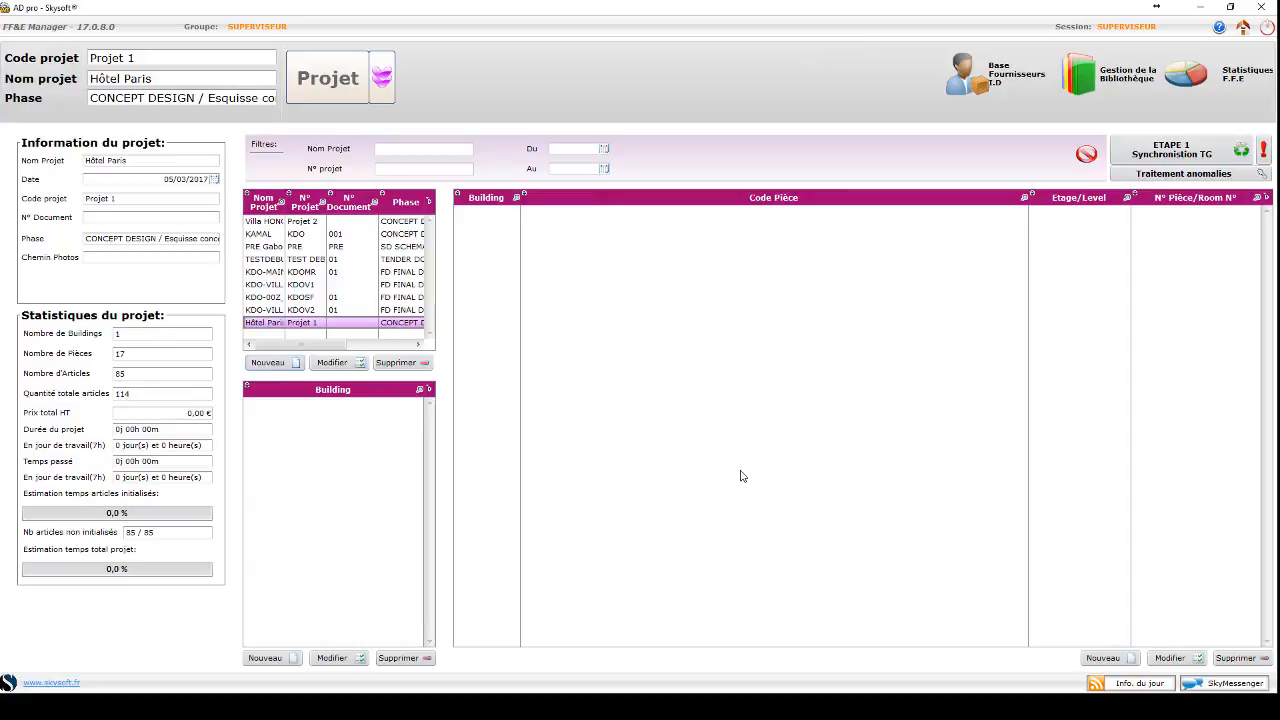
Switch to Excel and examine the building and room rows of projet 1 - Copie.xls up to the first data row
mouse_move(603, 708)
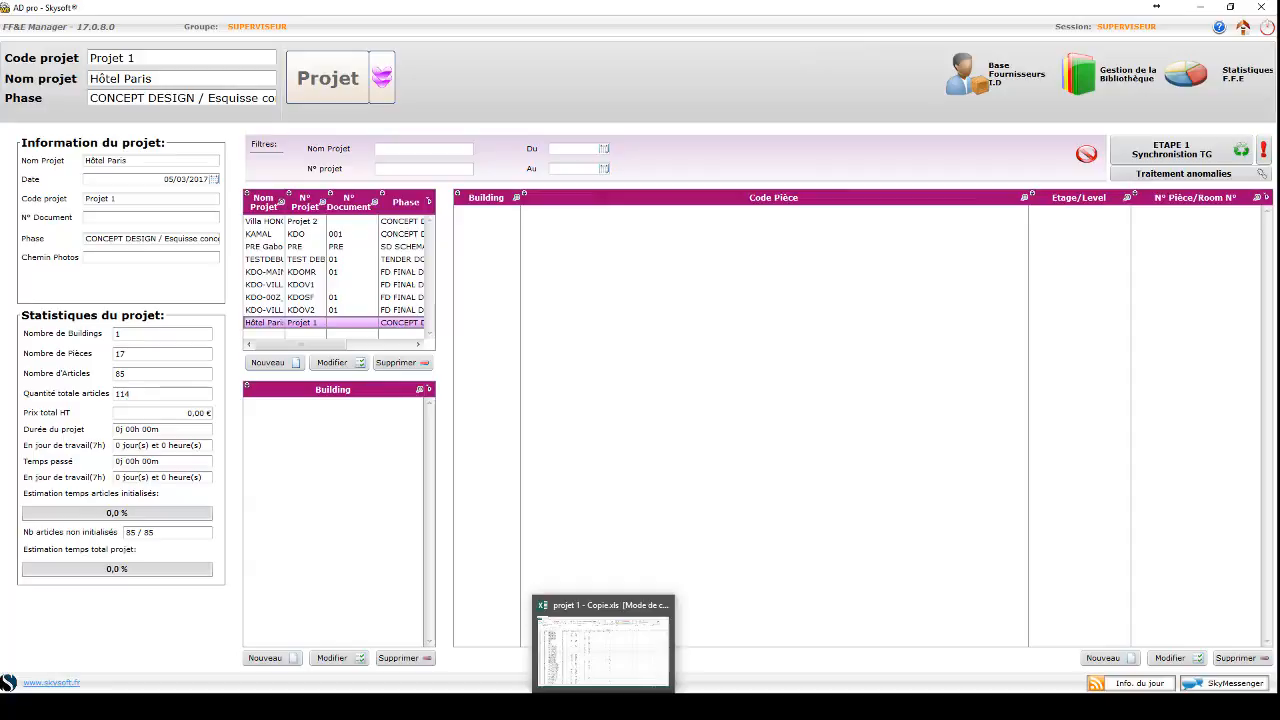
left_click(603, 648)
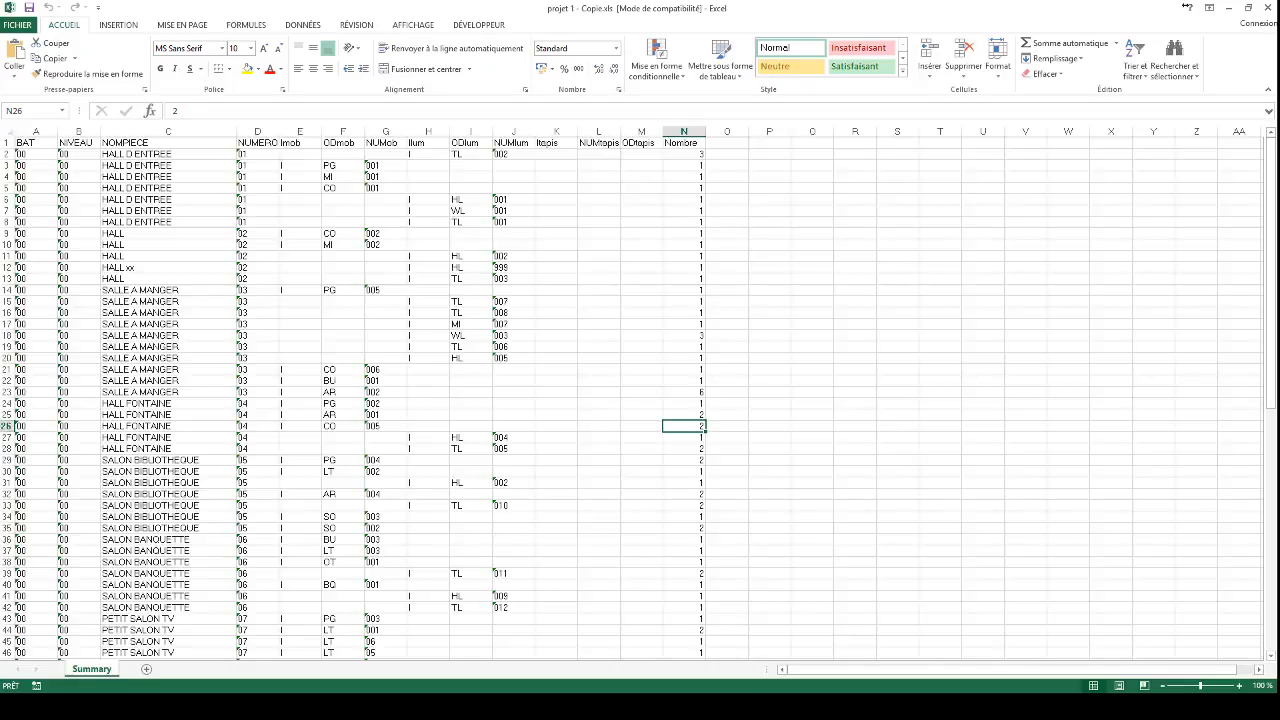
left_click(468, 517)
key("Left")
key("Home")
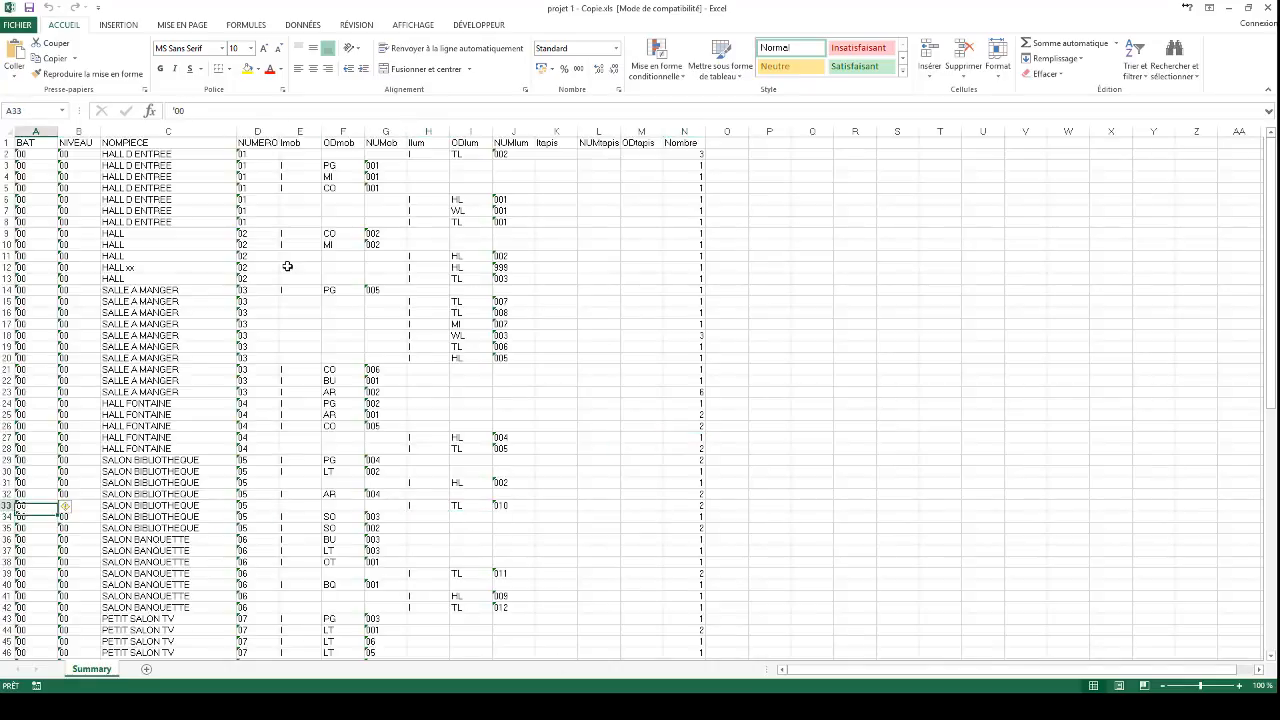
key("Up")
key("Up")
key("Up")
key("Up")
key("Up")
key("Up")
key("Up")
key("Up")
key("Up")
key("Up")
key("Up")
key("Up")
key("Up")
key("Up")
key("Up")
key("Up")
key("Up")
key("Up")
key("Up")
key("Up")
key("Up")
key("Up")
key("Up")
key("Up")
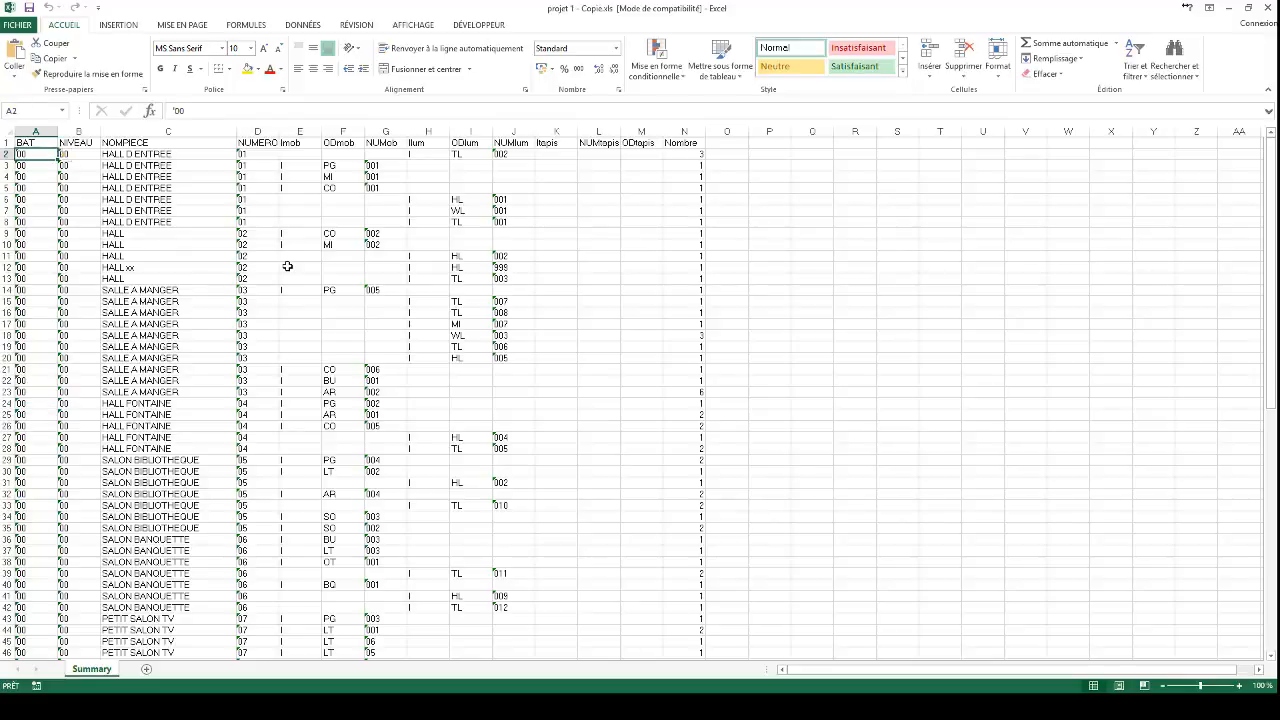
Examine the header row's room, furniture, lighting and carpet columns in the Summary sheet
key("Right")
key("Right")
key("Right")
key("Right")
key("Right")
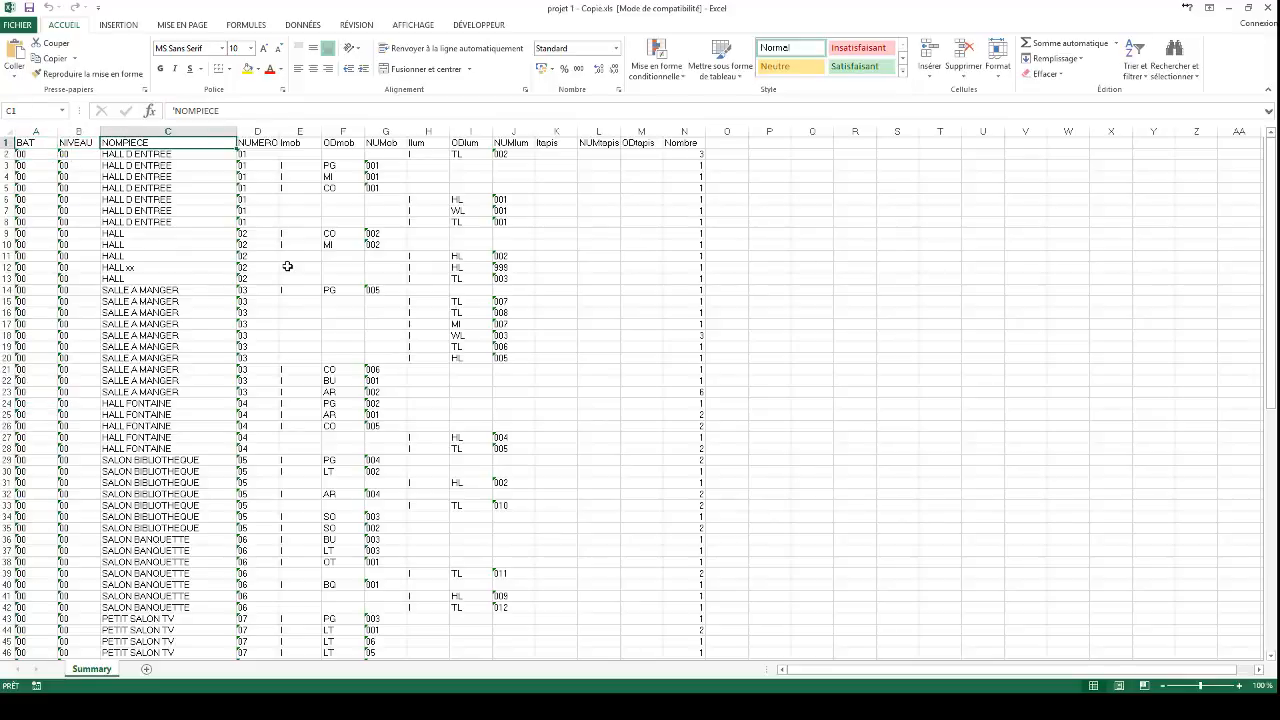
key("Right")
key("Right")
key("Right")
key("Right")
key("Right")
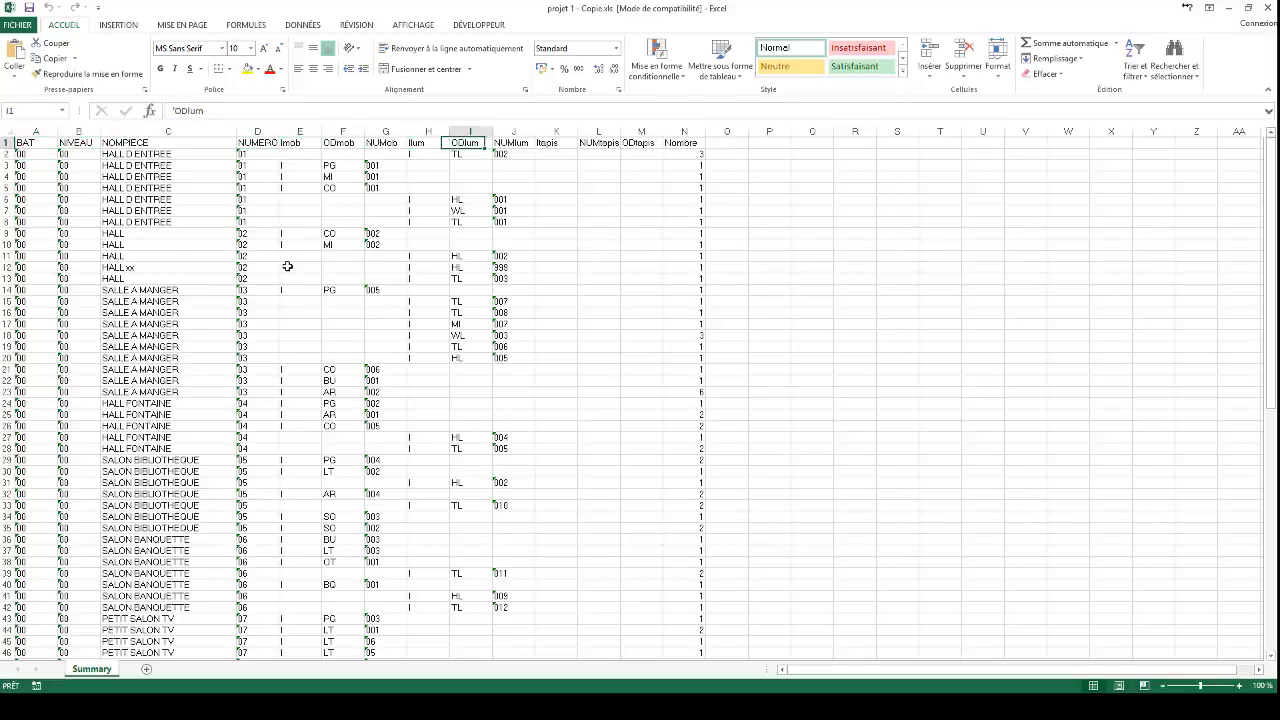
key("Left")
key("Left")
key("Left")
key("Left")
key("Left")
key("Left")
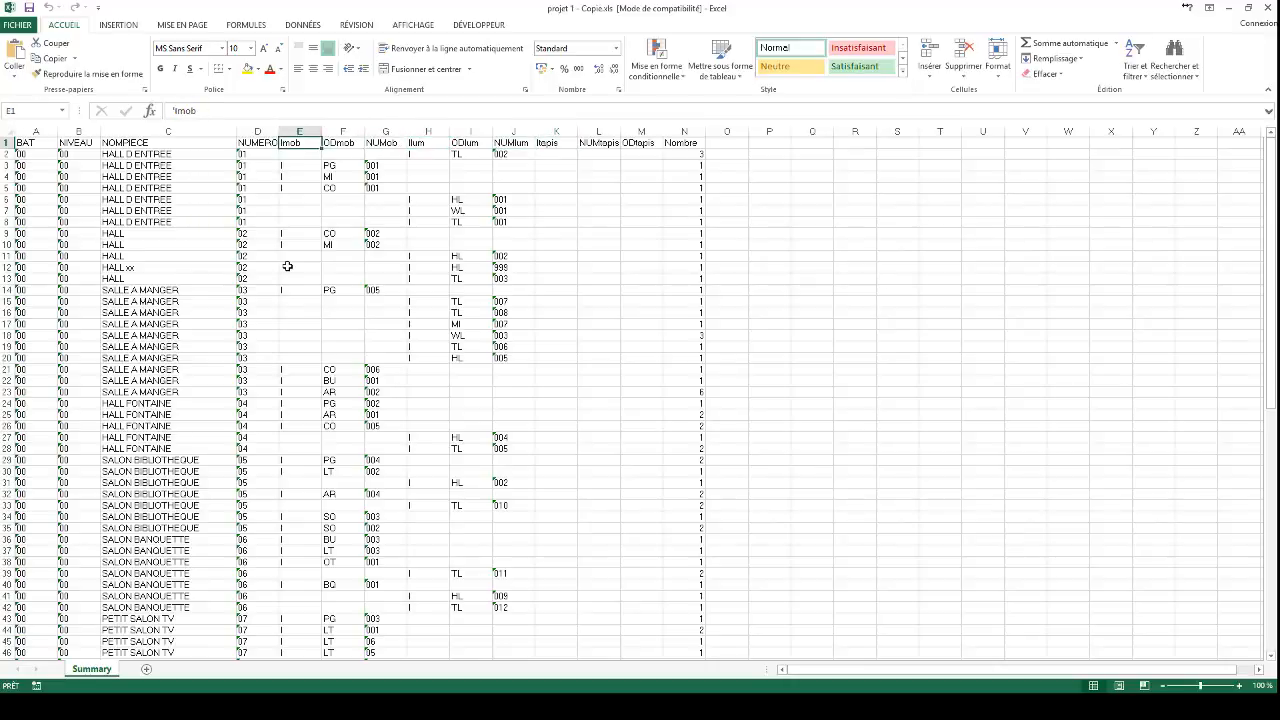
key("Right")
key("Right")
key("Right")
key("Right")
key("Right")
key("Right")
key("Right")
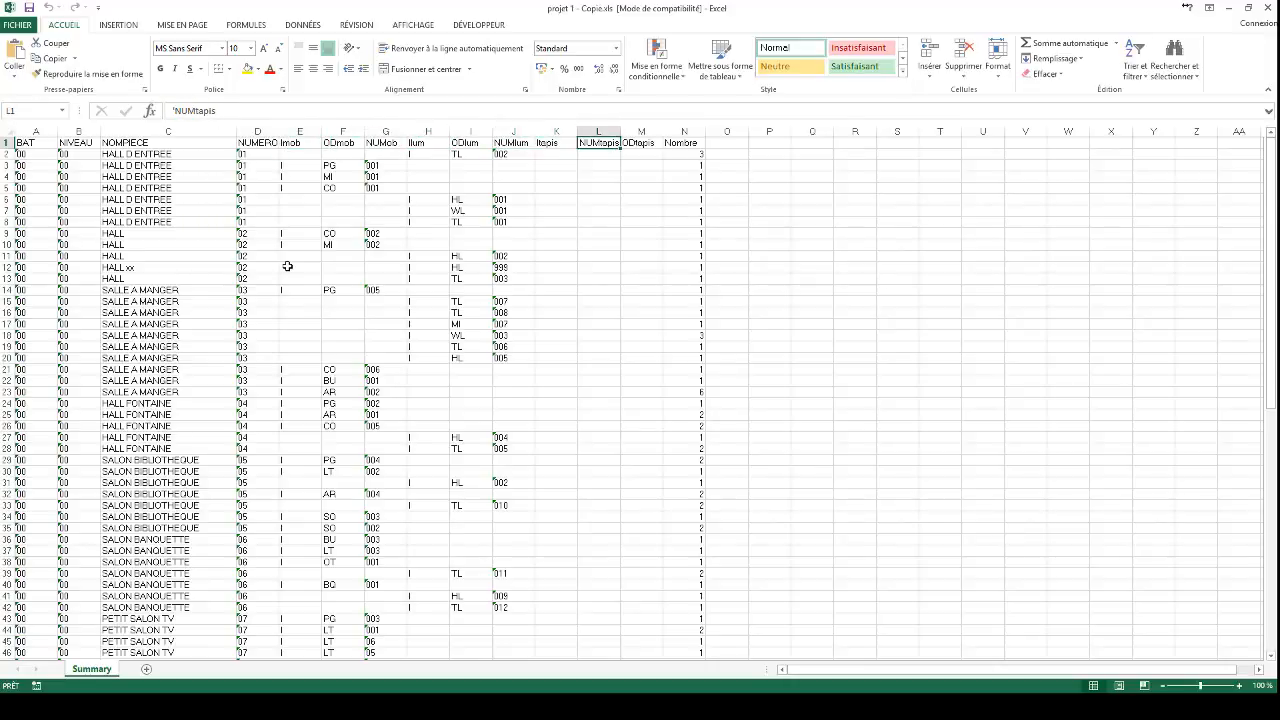
Return to AD pro and synchronise the Hôtel Paris project with projet 1.xls from the Tuto AD pro folder
left_click(1230, 10)
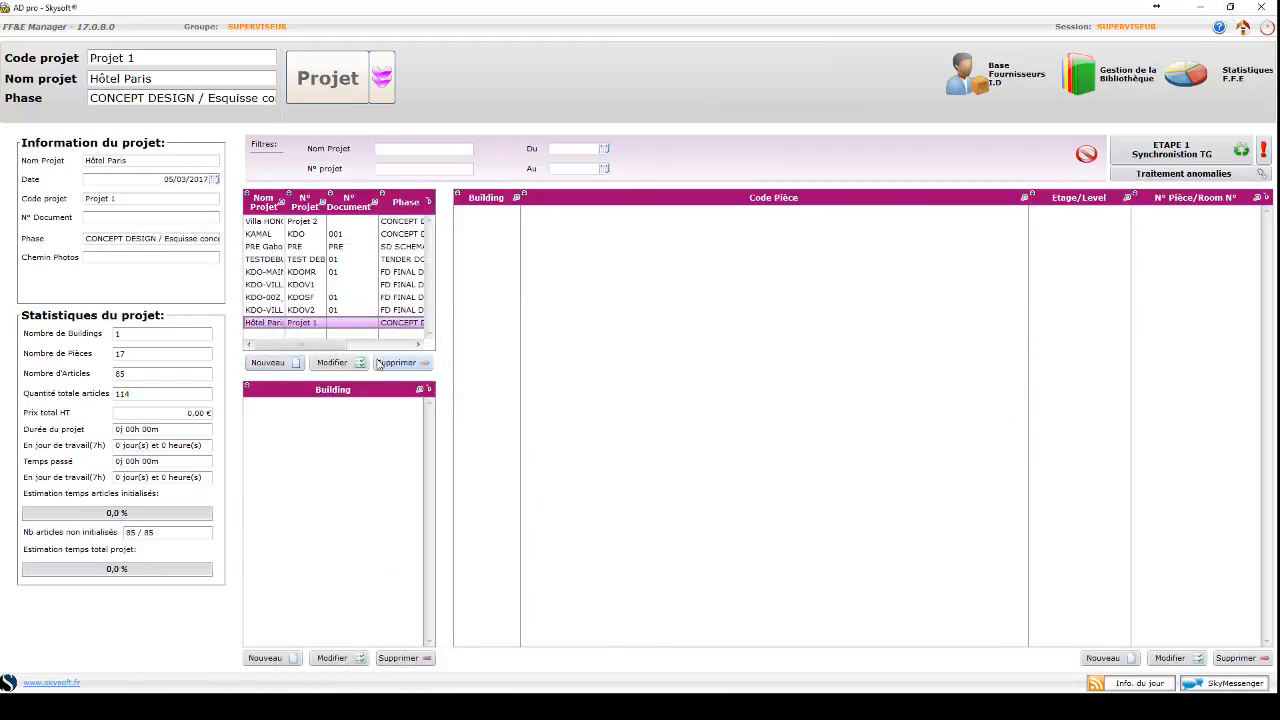
left_click(1166, 157)
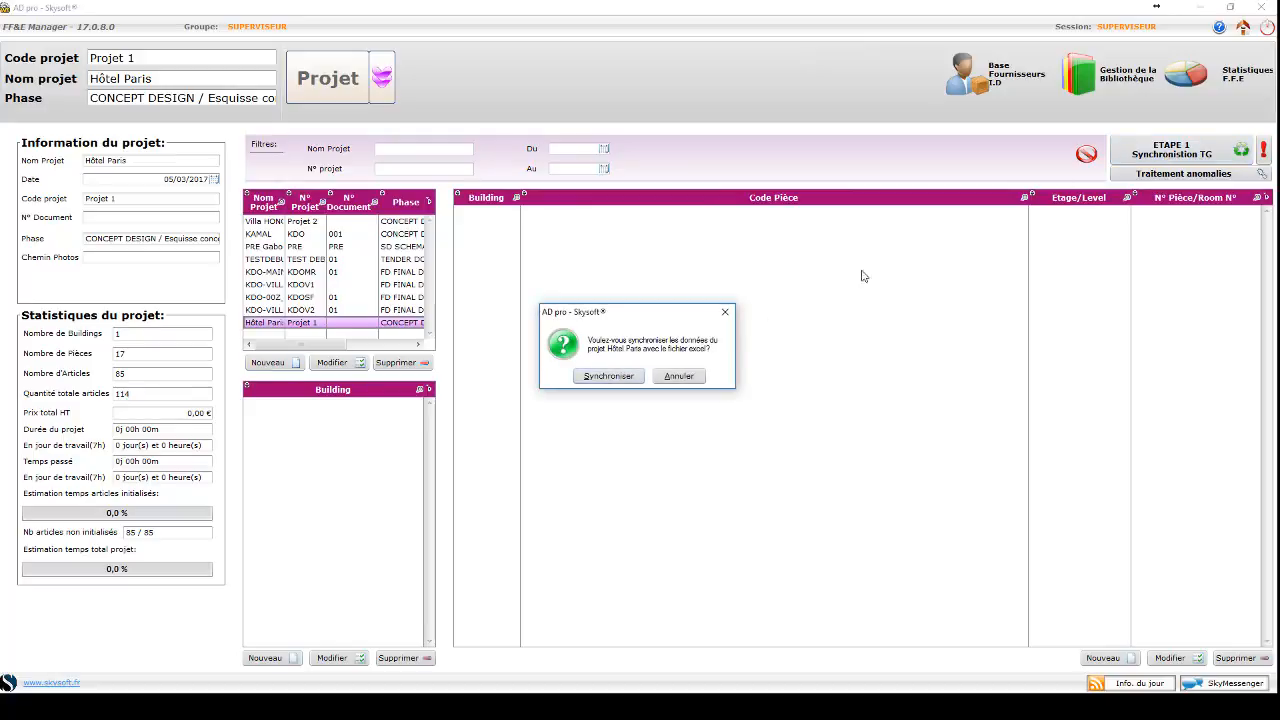
left_click(608, 376)
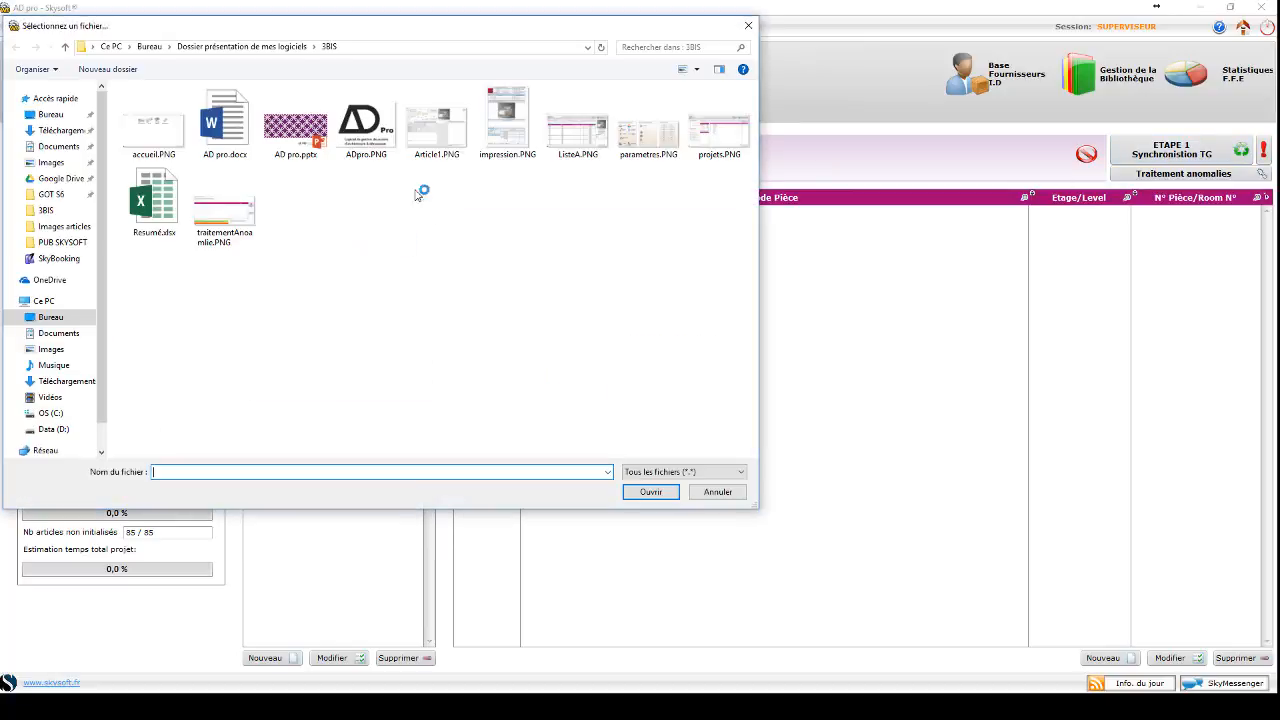
left_click(394, 48)
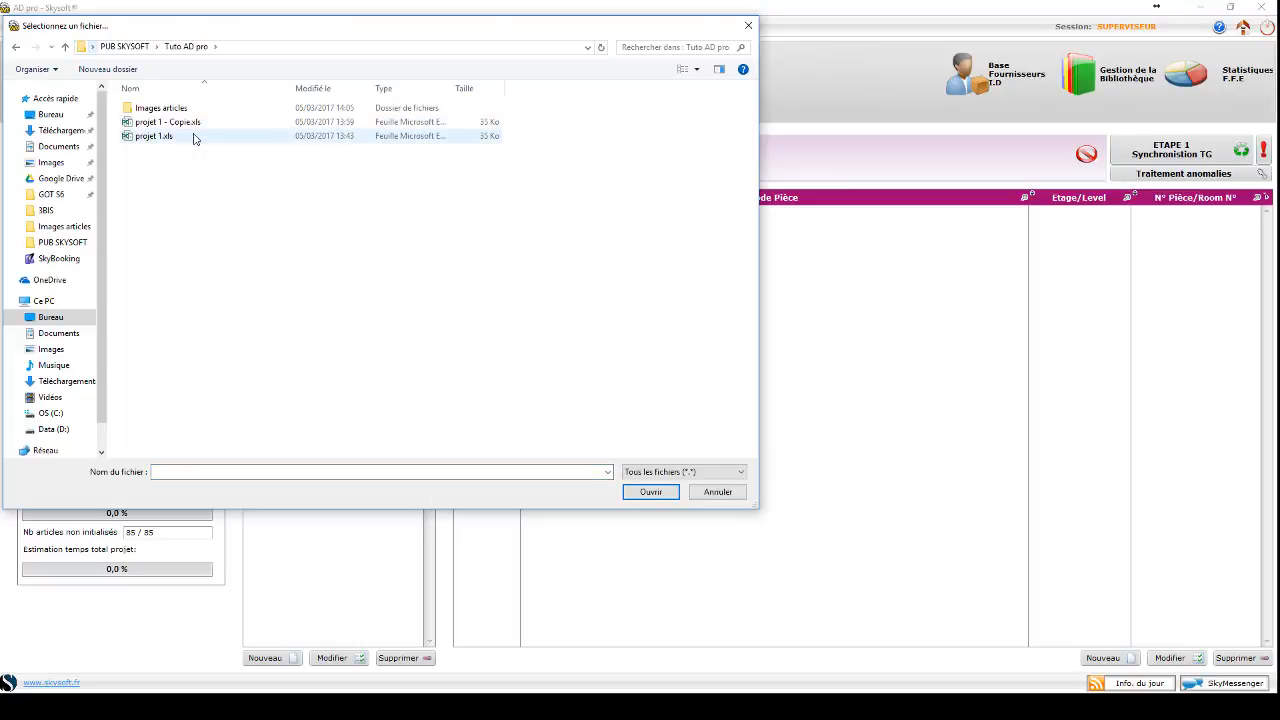
double_click(194, 137)
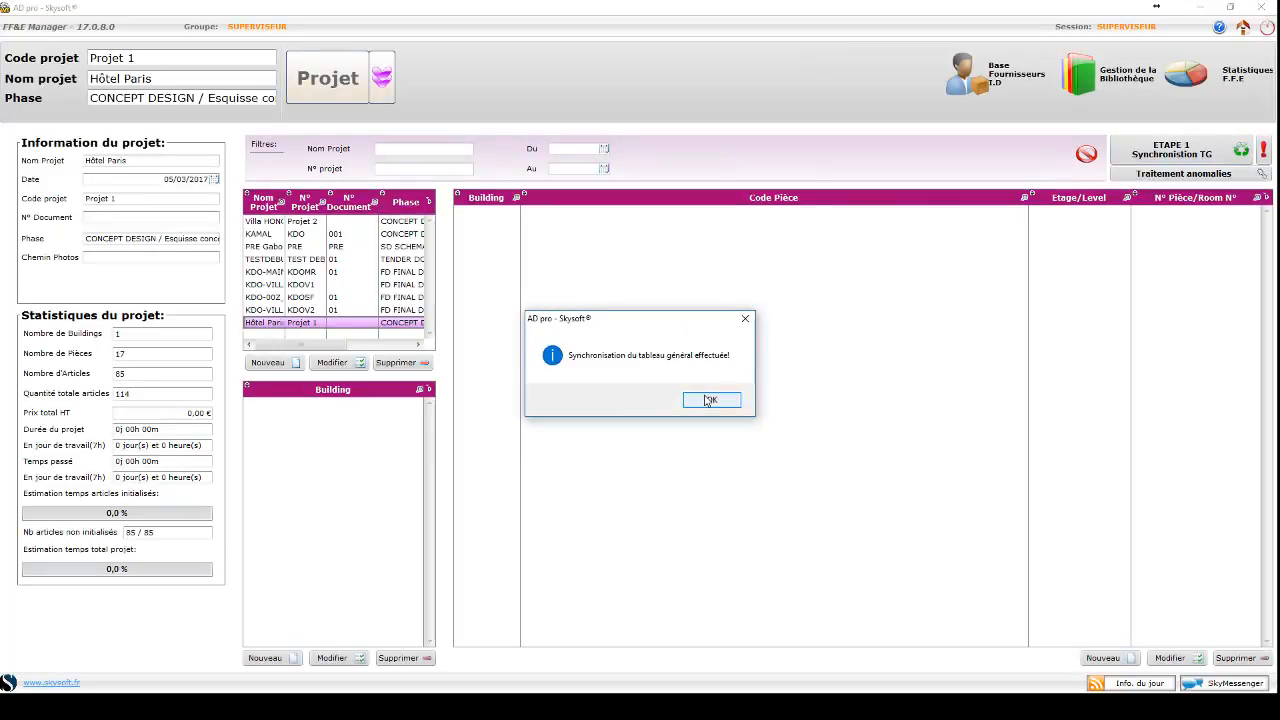
left_click(708, 400)
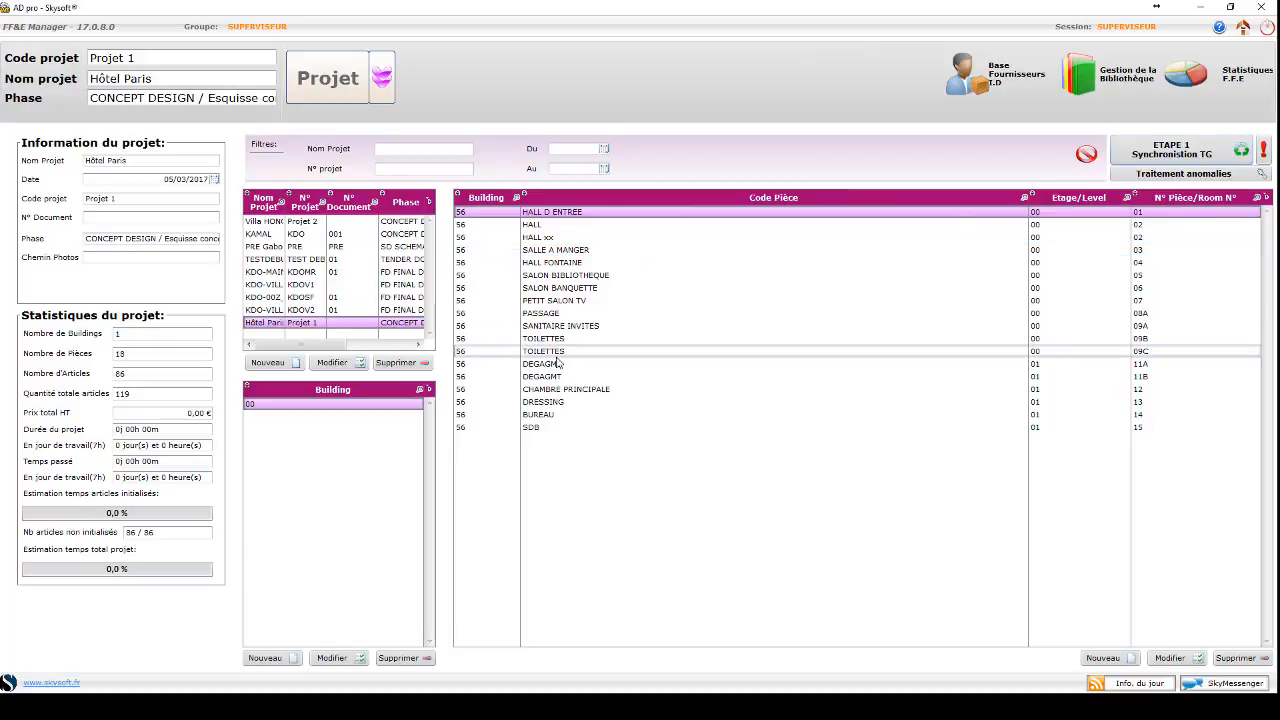
Open the article sheet table for Hôtel Paris and open article ITL002 of HALL D ENTREE for modification
left_click(383, 86)
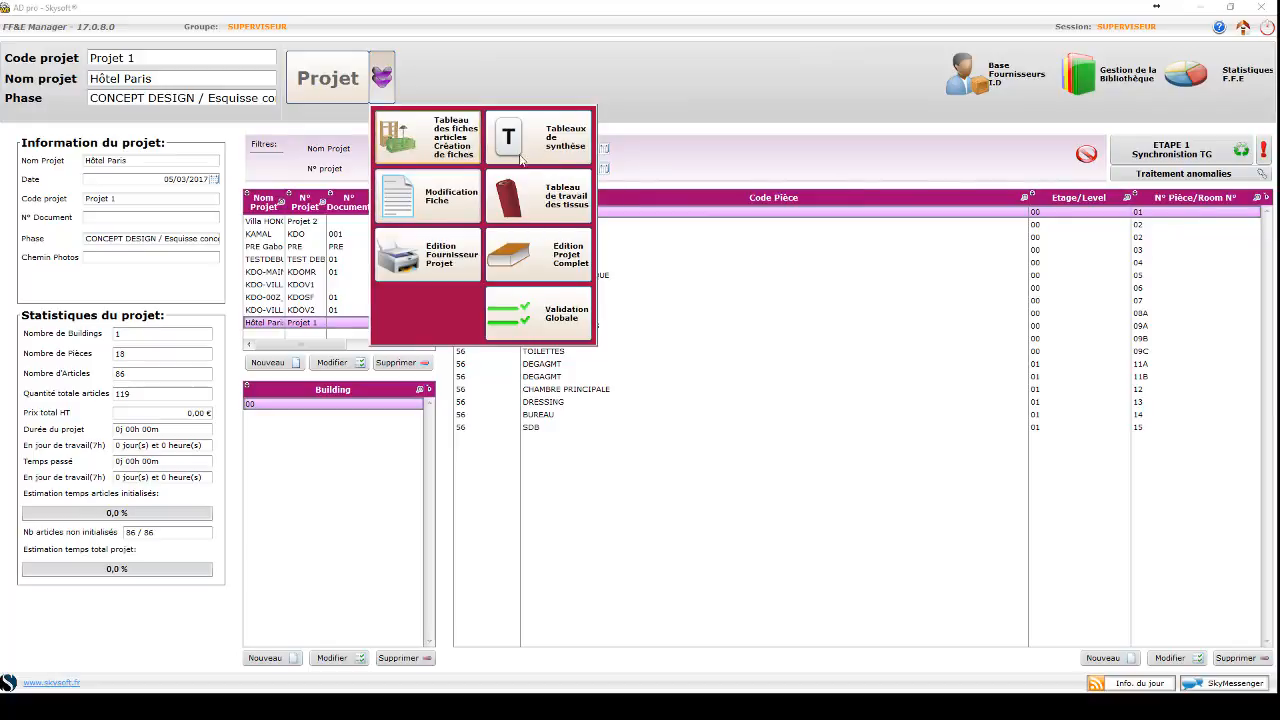
left_click(417, 136)
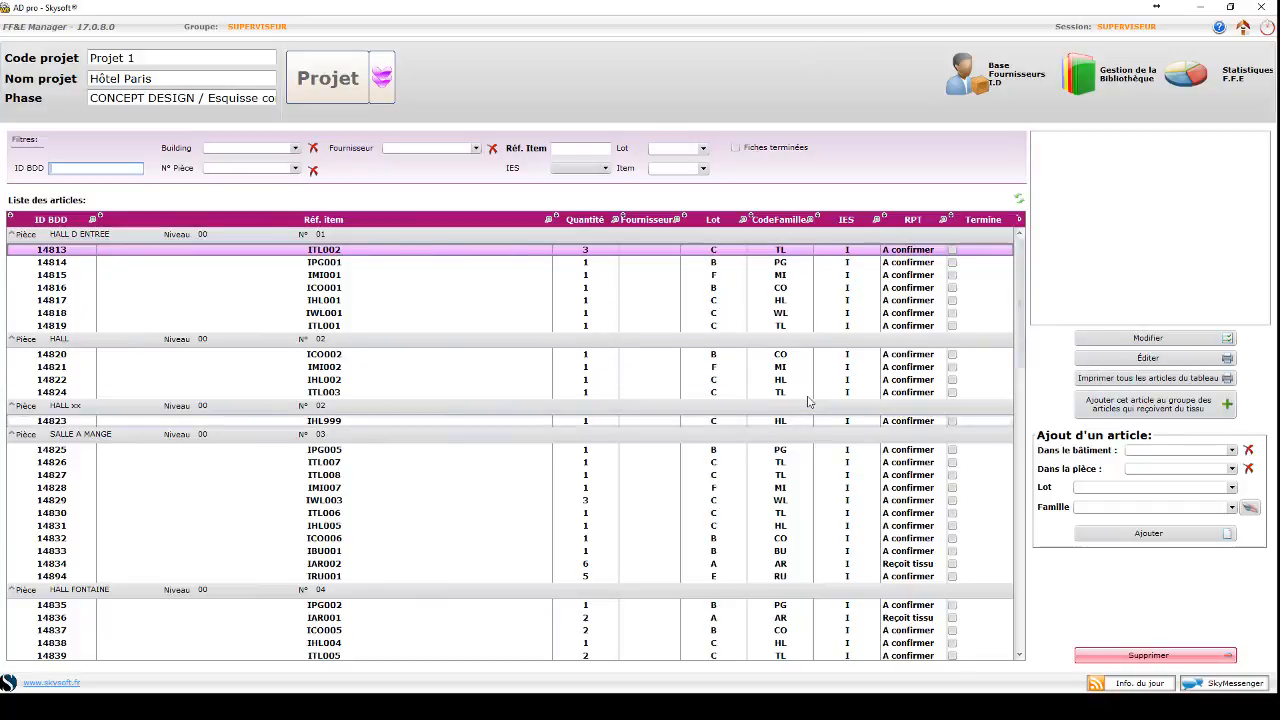
left_click(722, 254)
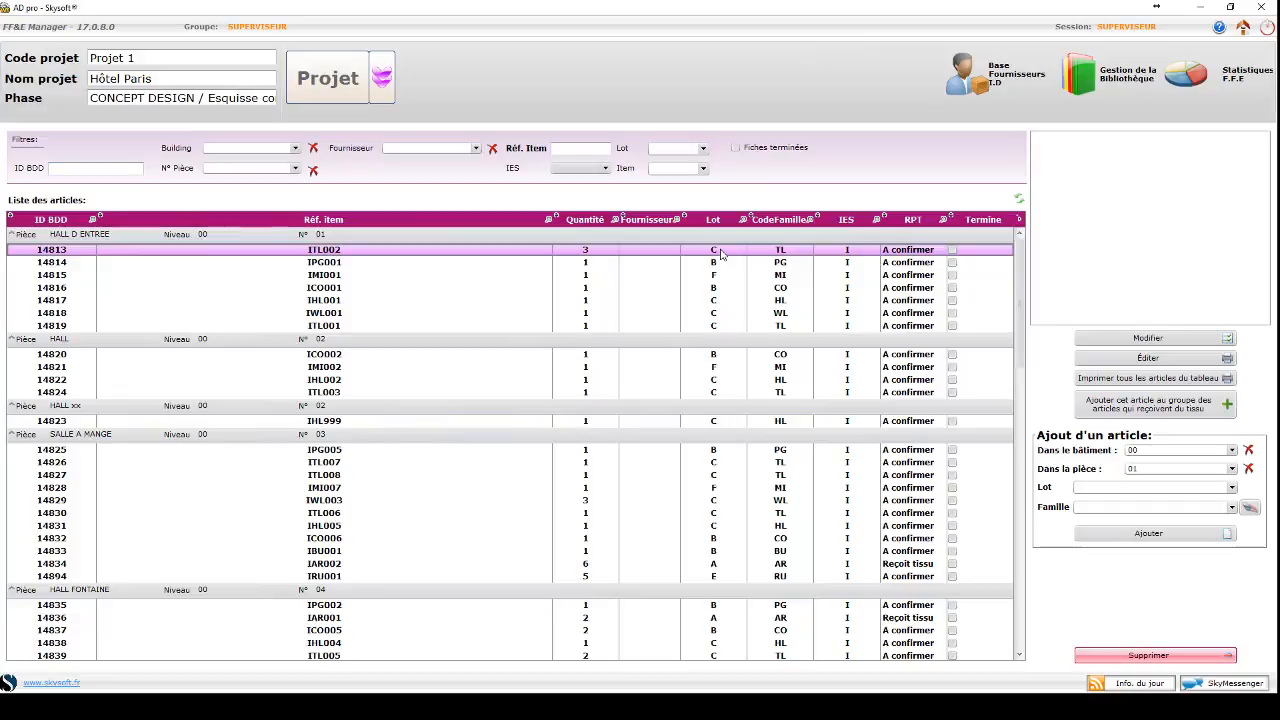
left_click(1127, 340)
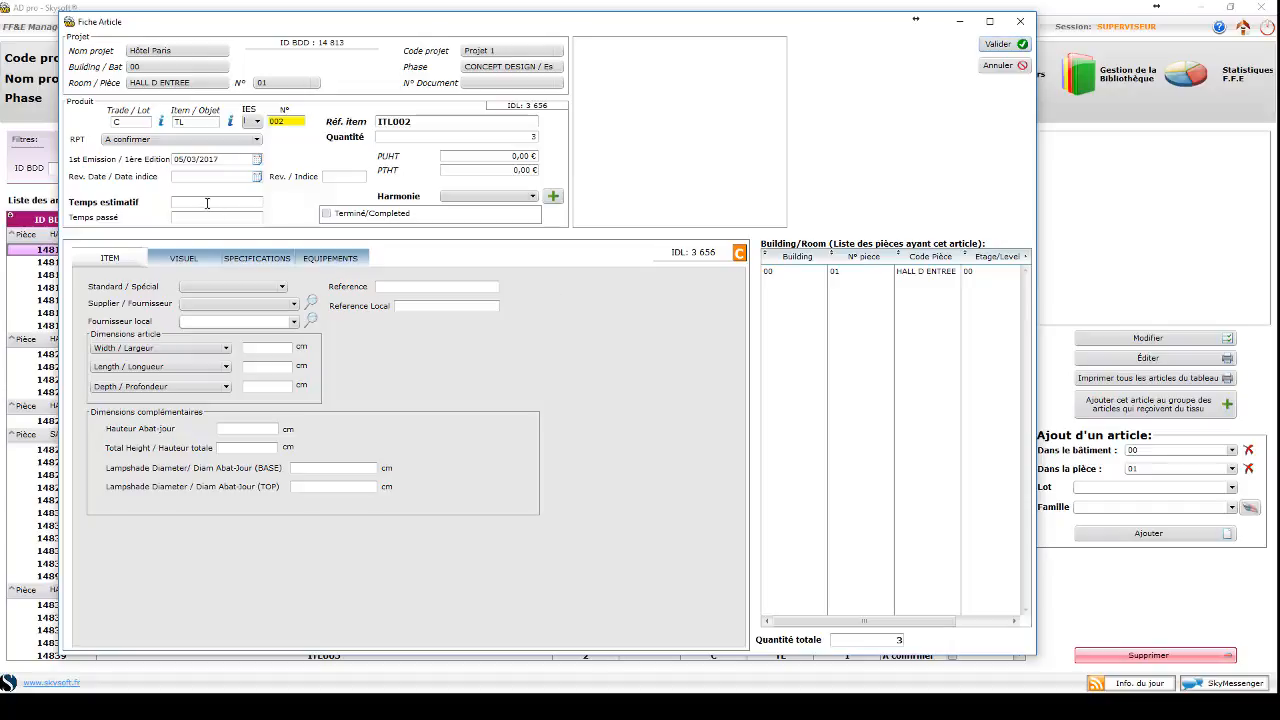
Assign 1.jpg from the Images articles folder as Visuel1 of the article
left_click(180, 262)
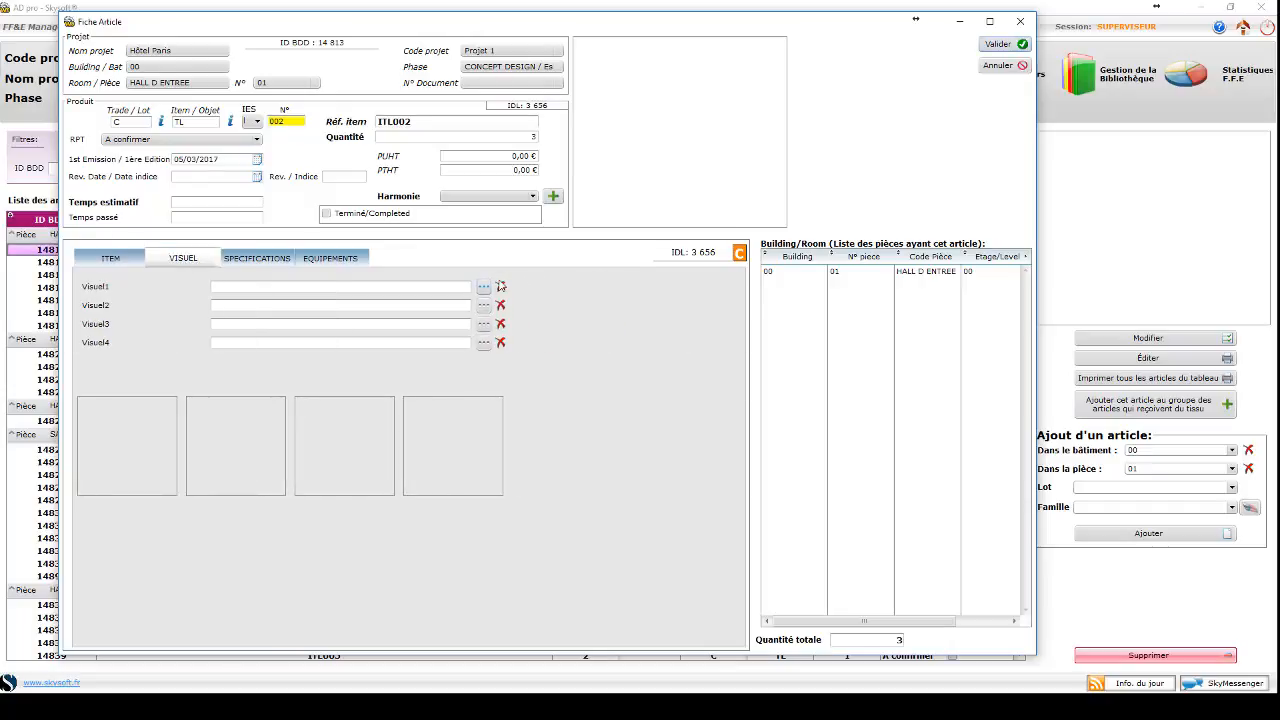
left_click(483, 287)
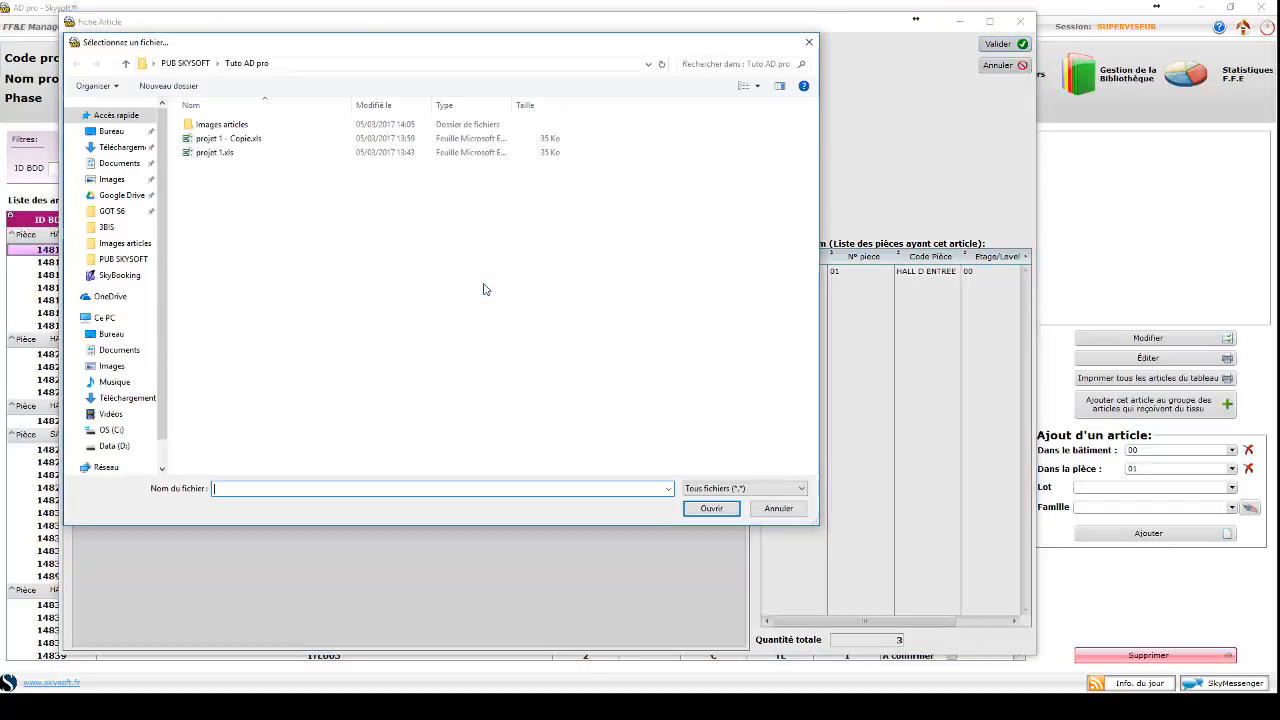
double_click(266, 125)
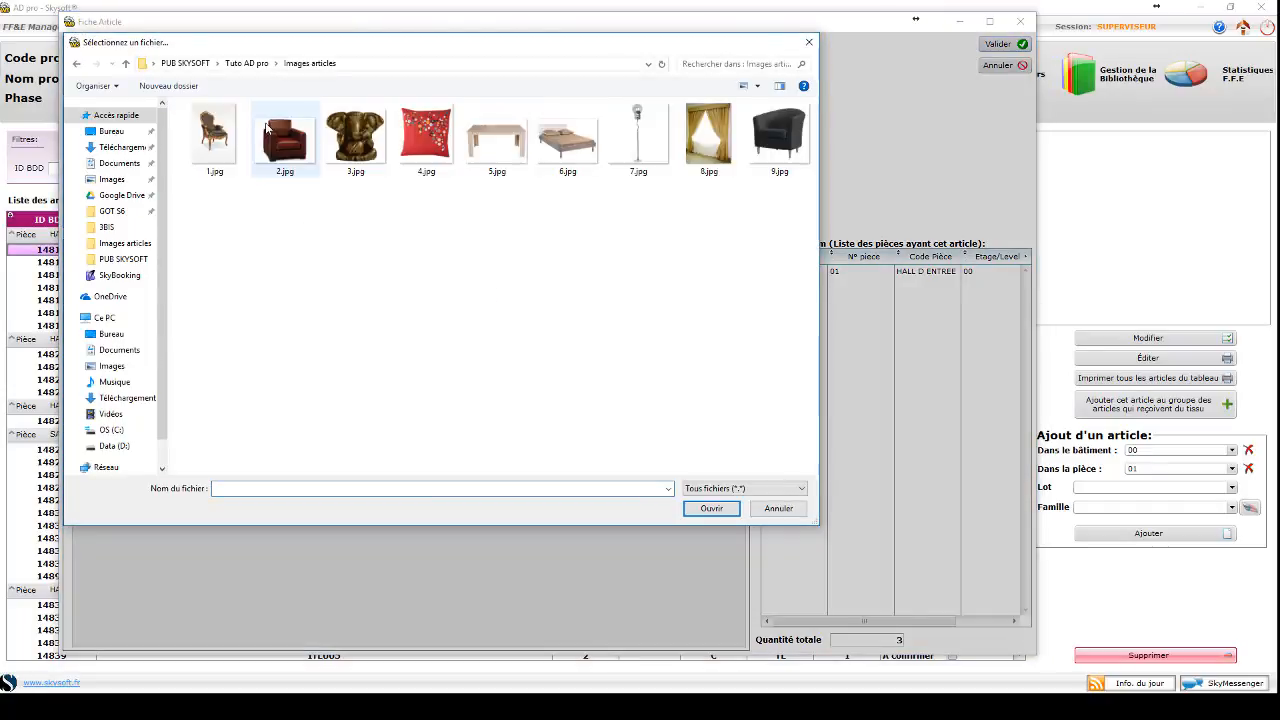
double_click(214, 135)
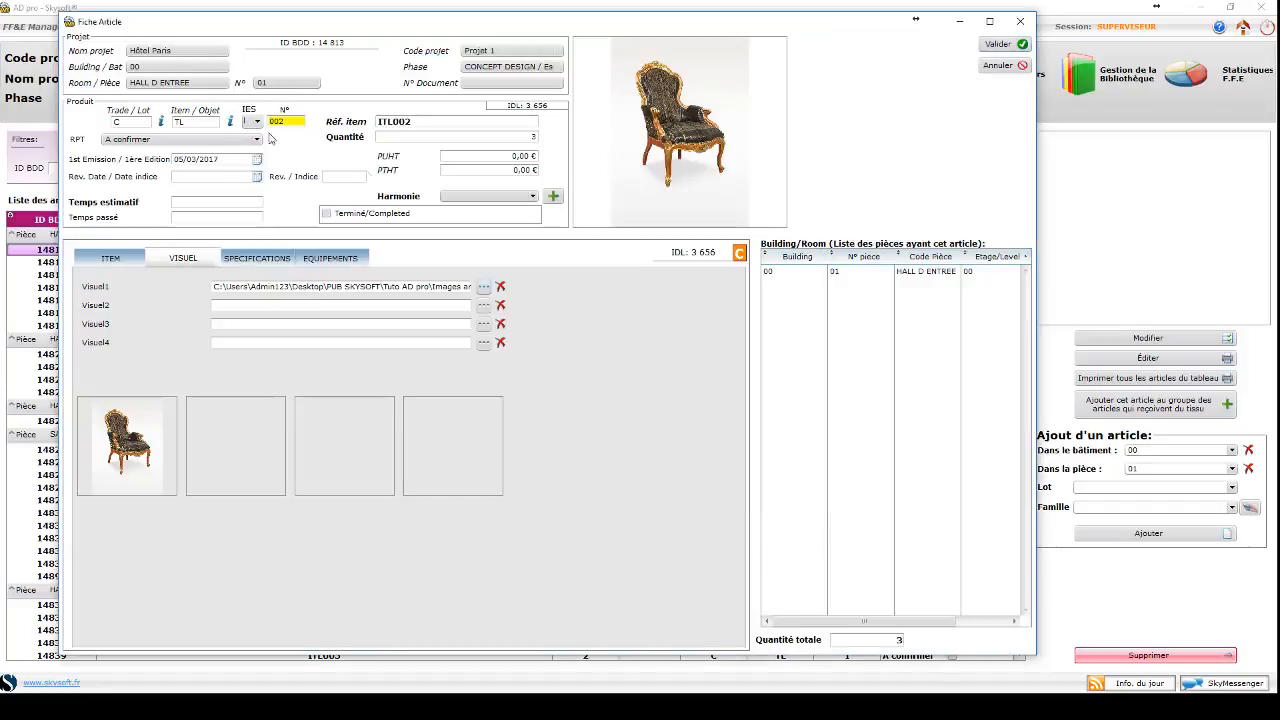
Set the PUHT unit price of article ITL002 to 2500 €
left_click(528, 134)
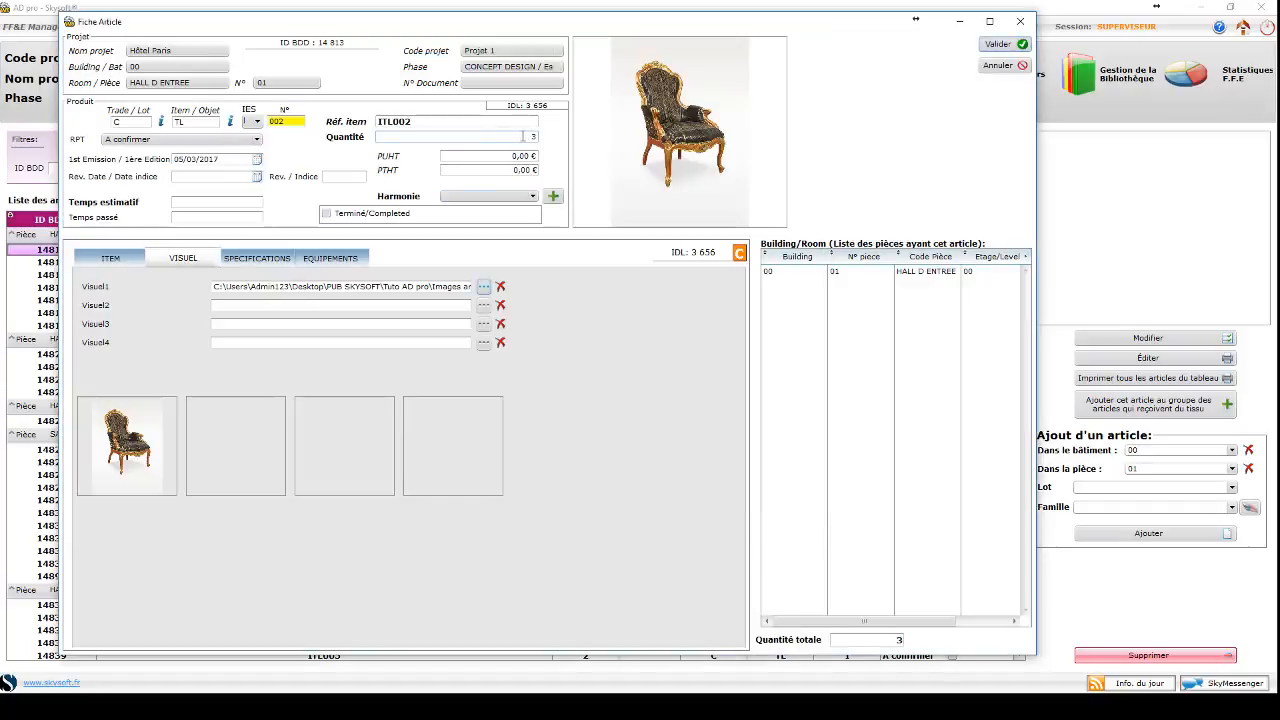
left_click(527, 136)
left_click(515, 156)
type("2500")
key("Return")
Assign the "A definir" entry of the supplier table as the Supplier / Fournisseur of article ITL002
left_click(276, 258)
left_click(110, 259)
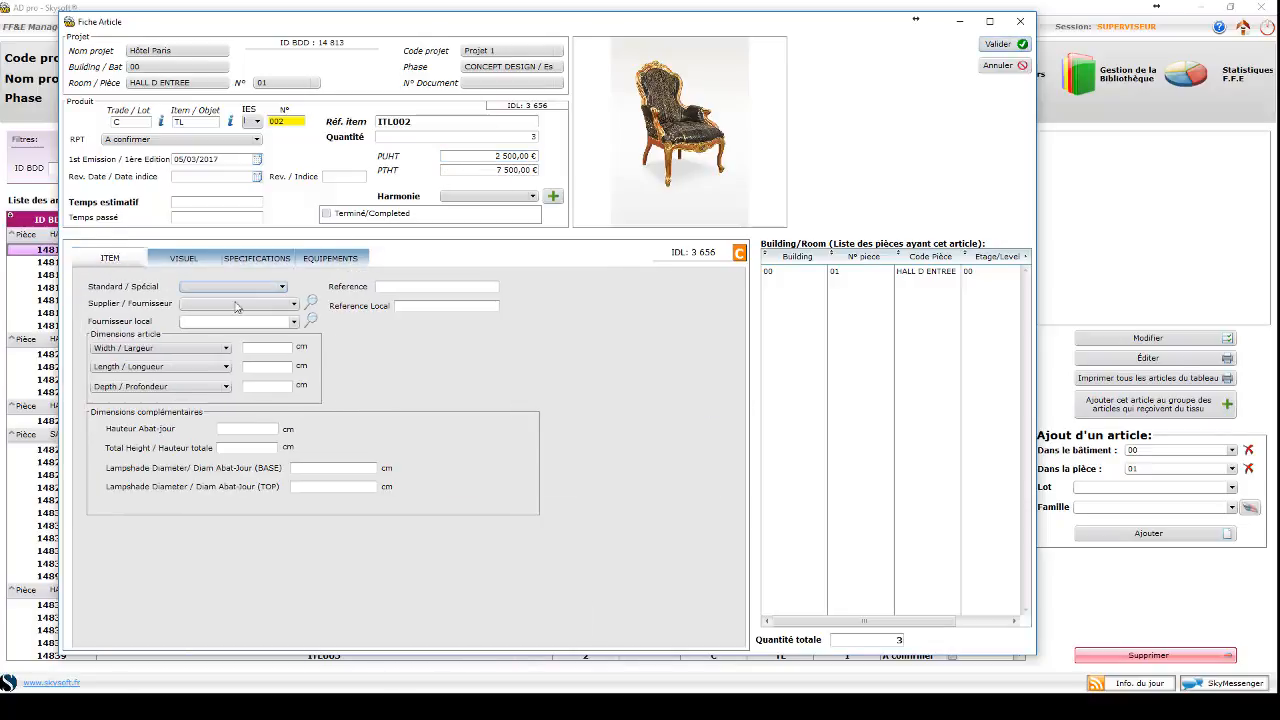
left_click(311, 301)
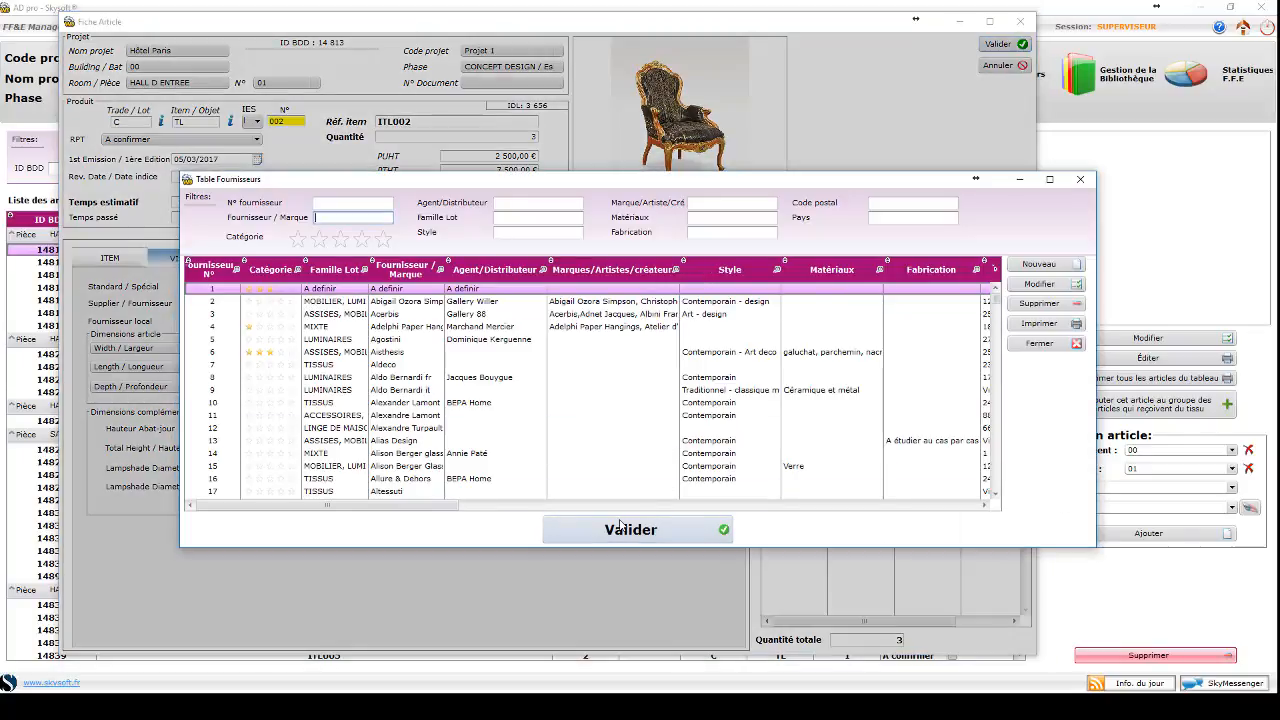
left_click(620, 527)
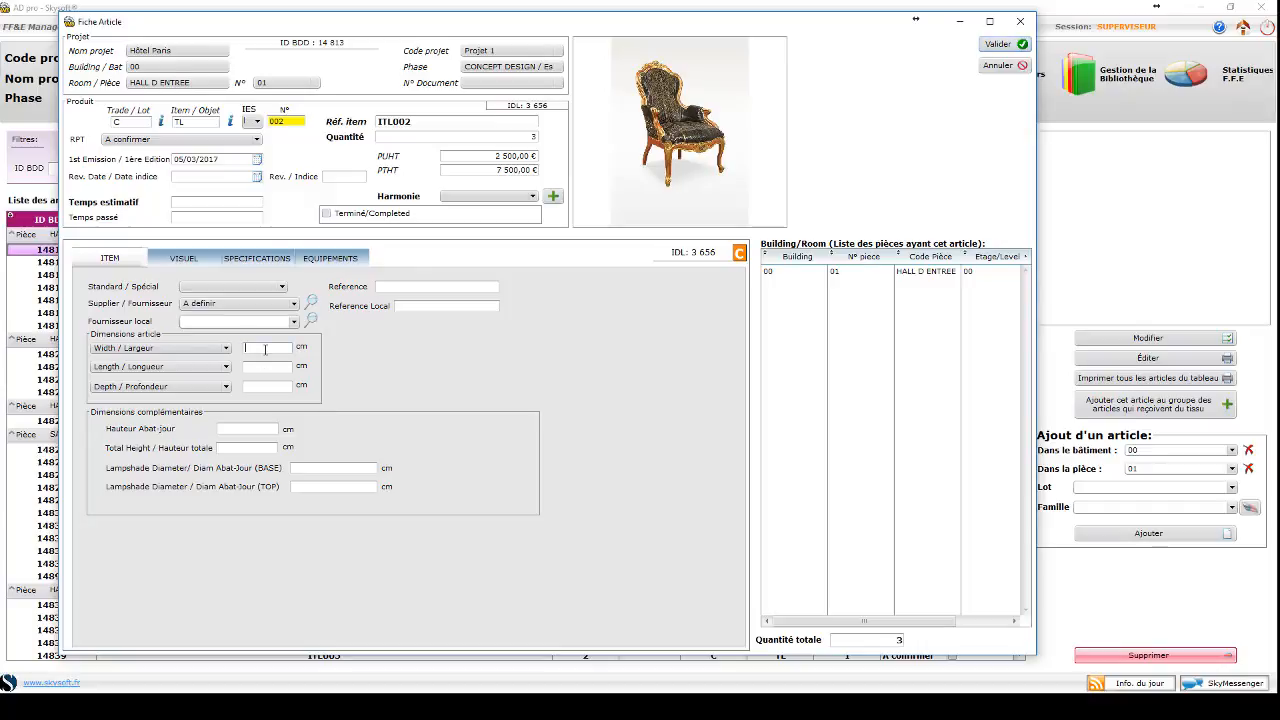
Enter the article's dimensions as width 50 cm and length 25 cm, and validate the sheet
left_click(265, 348)
type("50")
key("Tab")
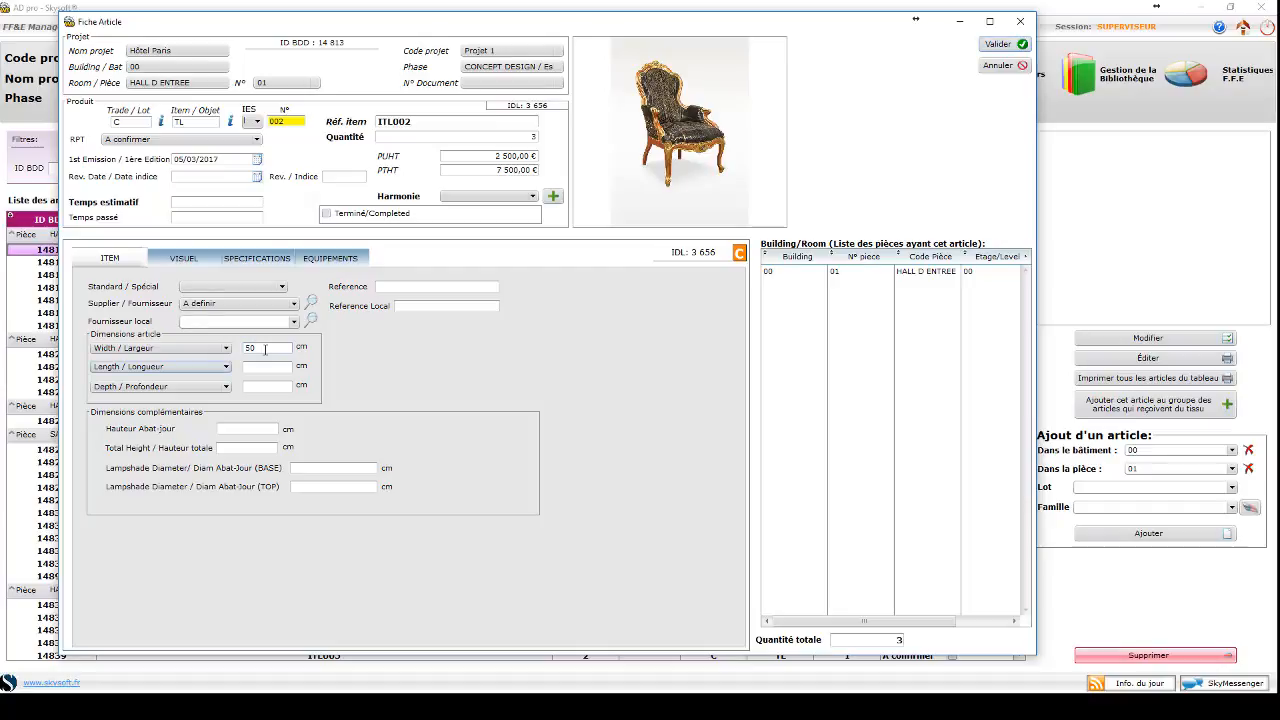
left_click(268, 366)
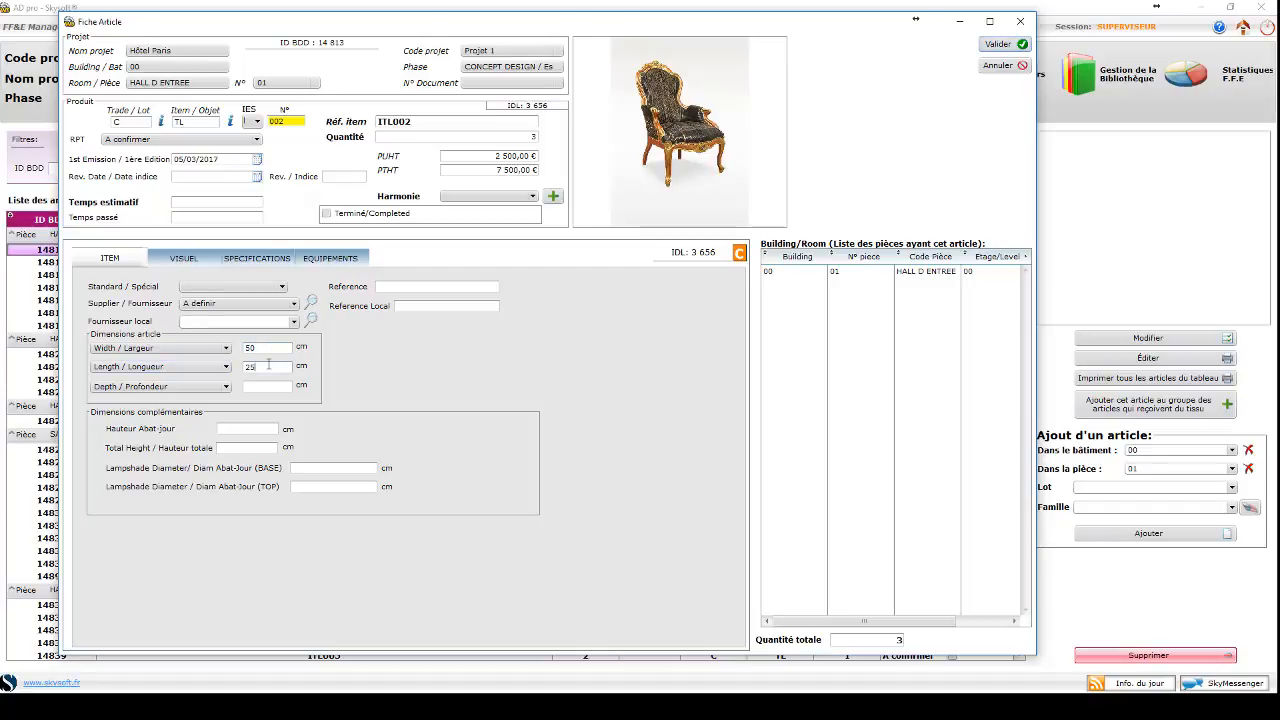
left_click(262, 387)
left_click(997, 45)
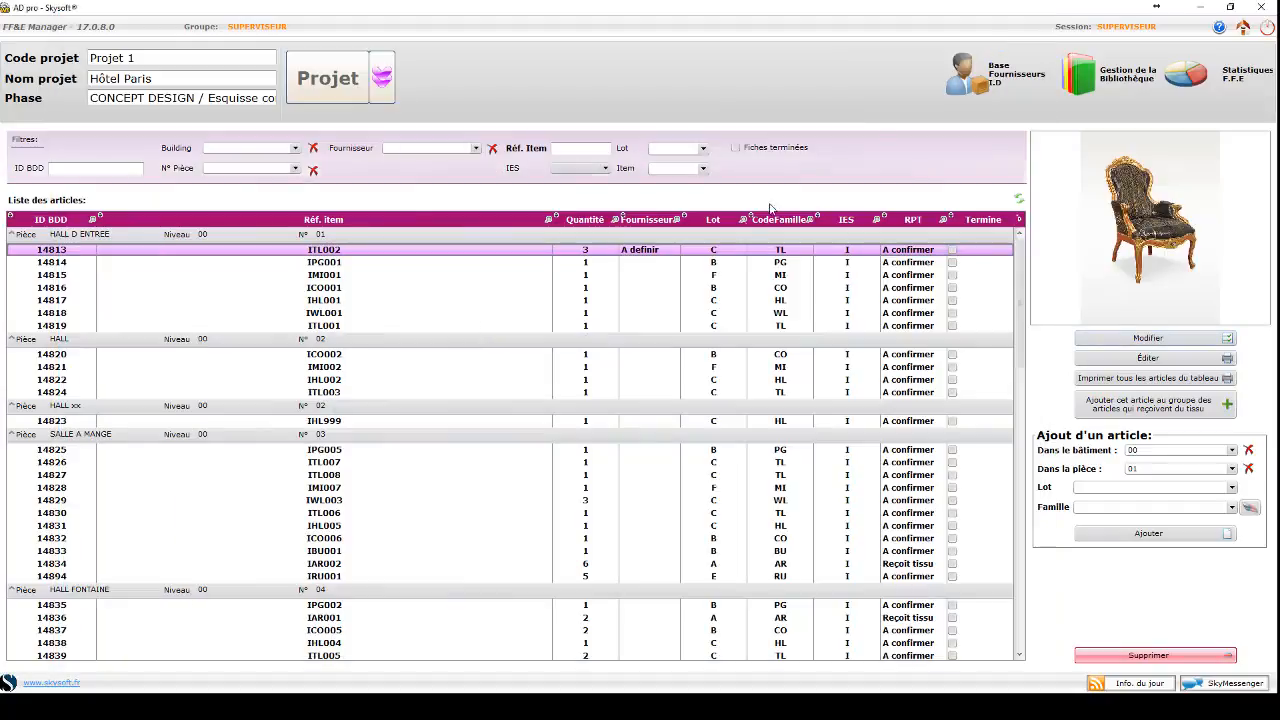
Open article IPG001 of HALL D ENTREE for modification and assign 3.jpg from the Images articles folder as its Visuel1
left_click(668, 263)
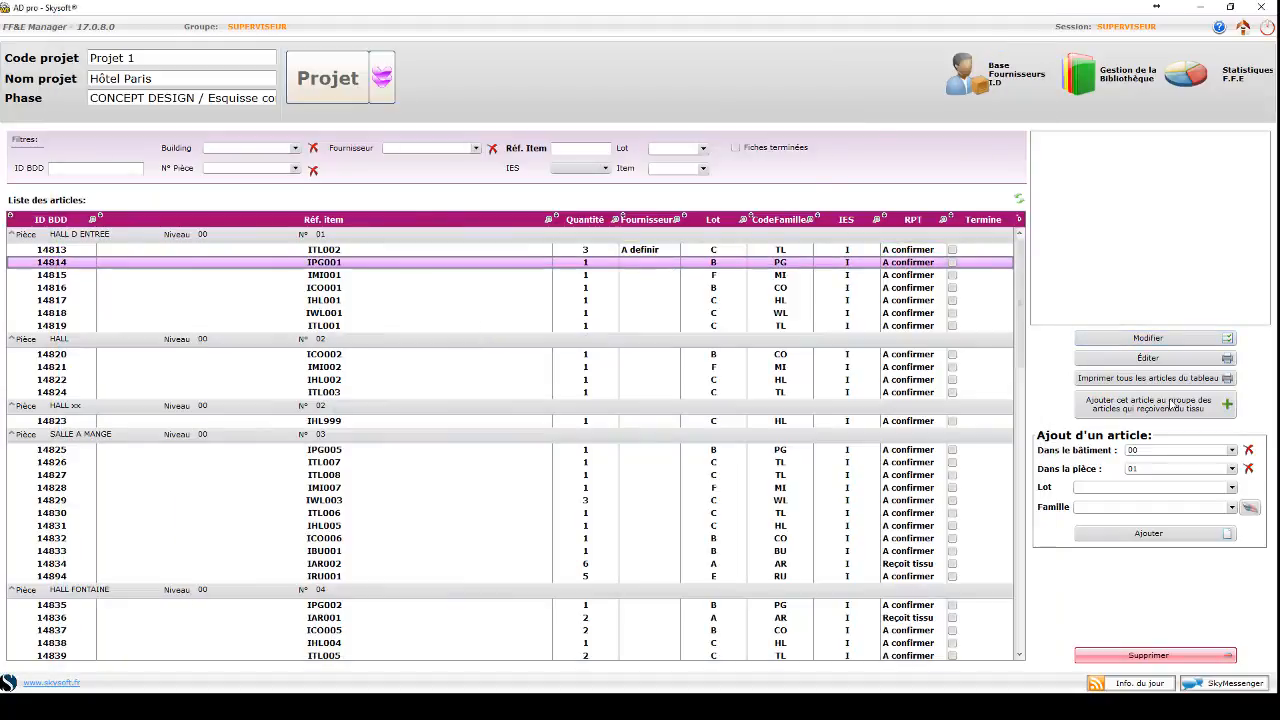
left_click(1128, 341)
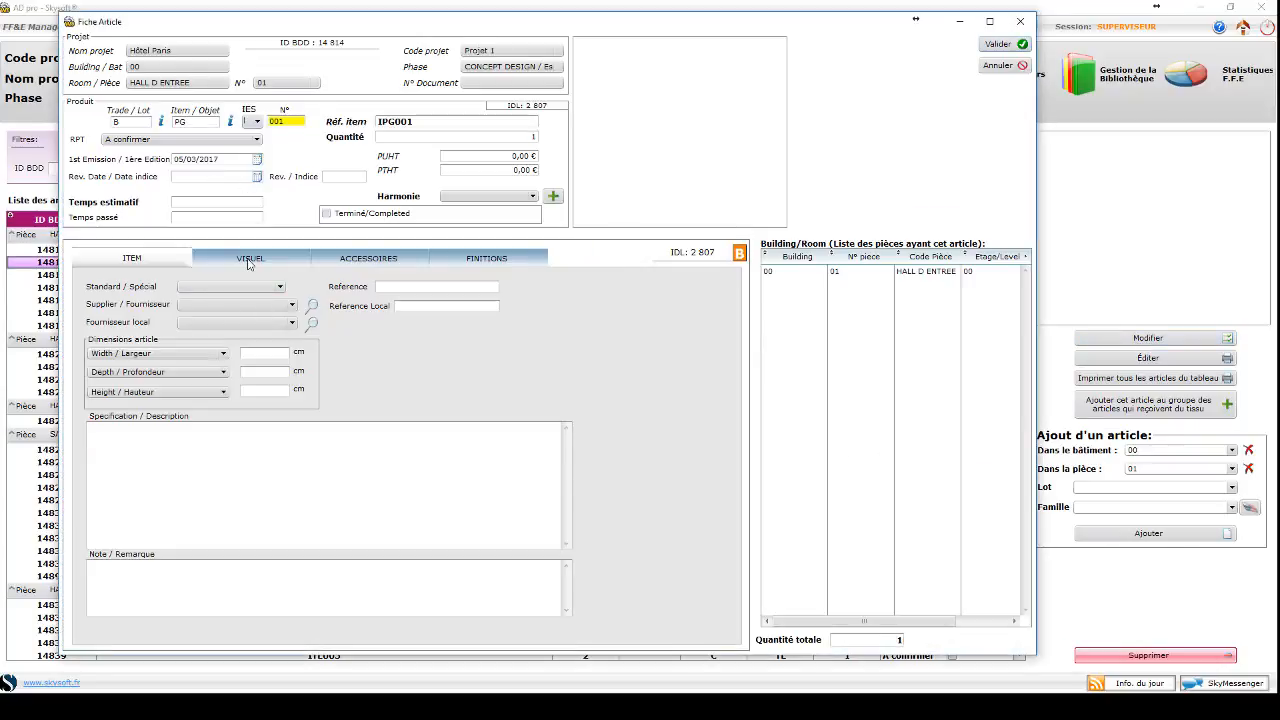
left_click(251, 262)
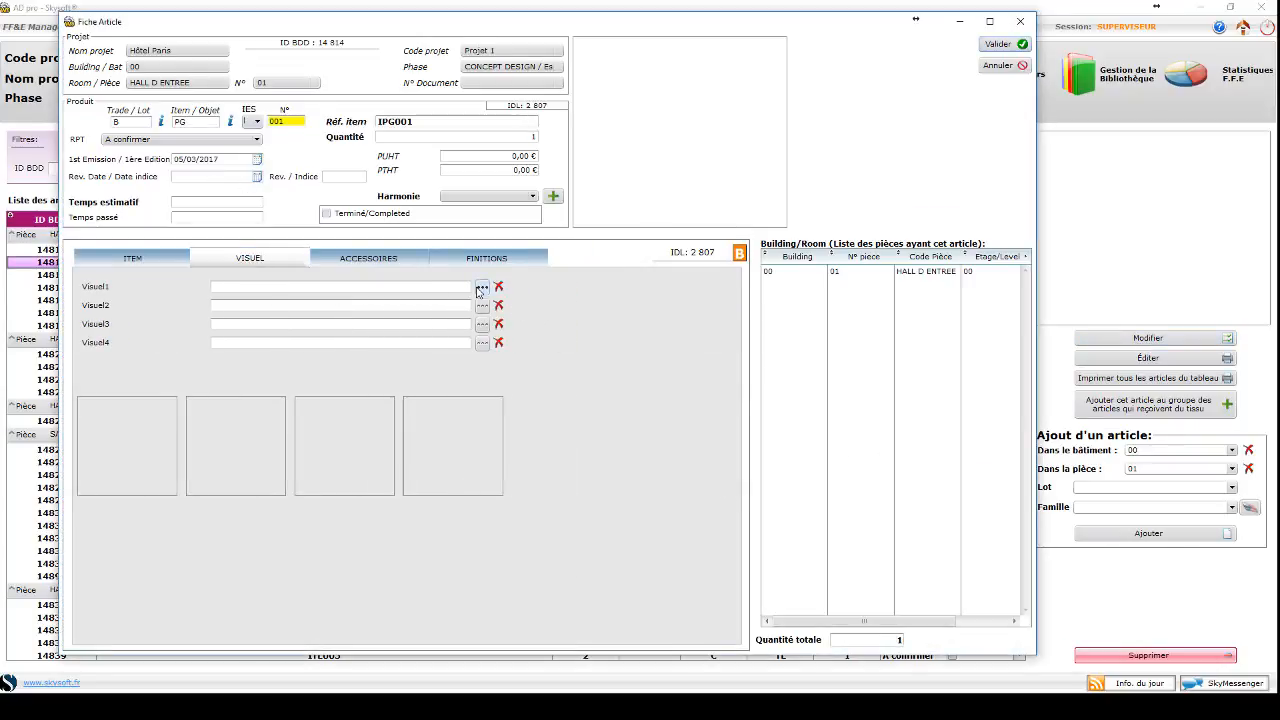
left_click(481, 288)
left_click(277, 140)
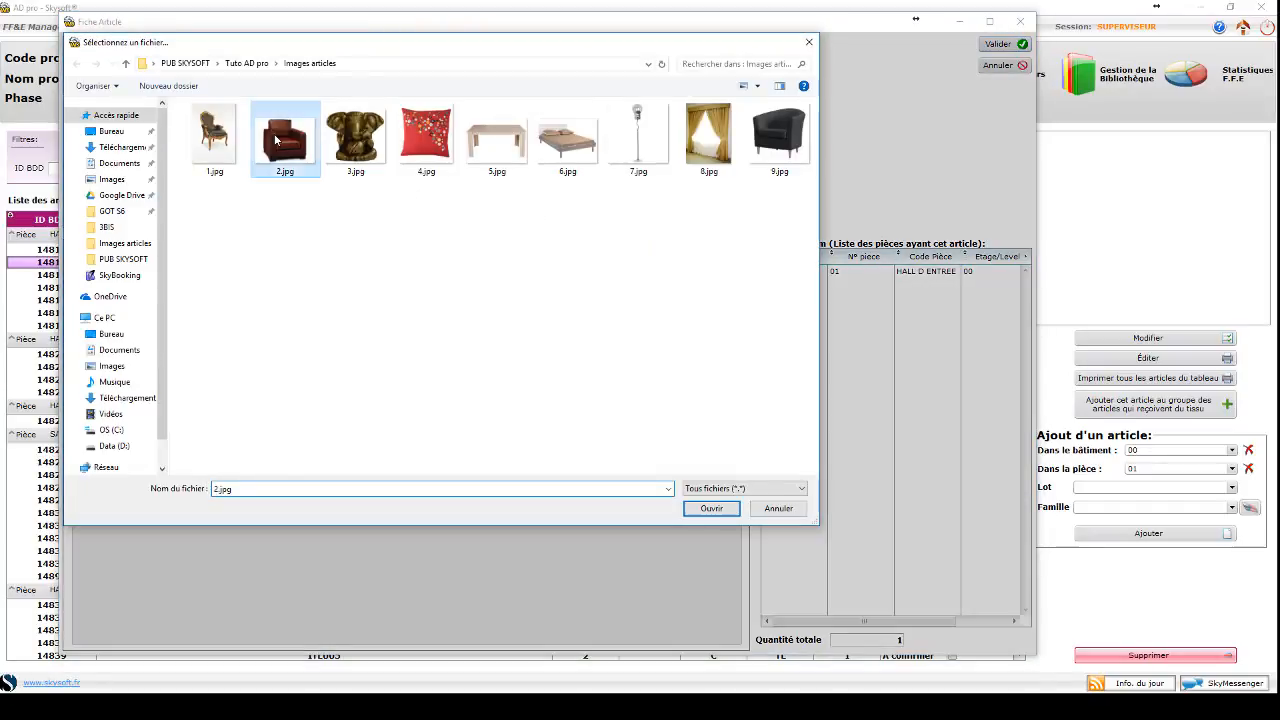
double_click(355, 135)
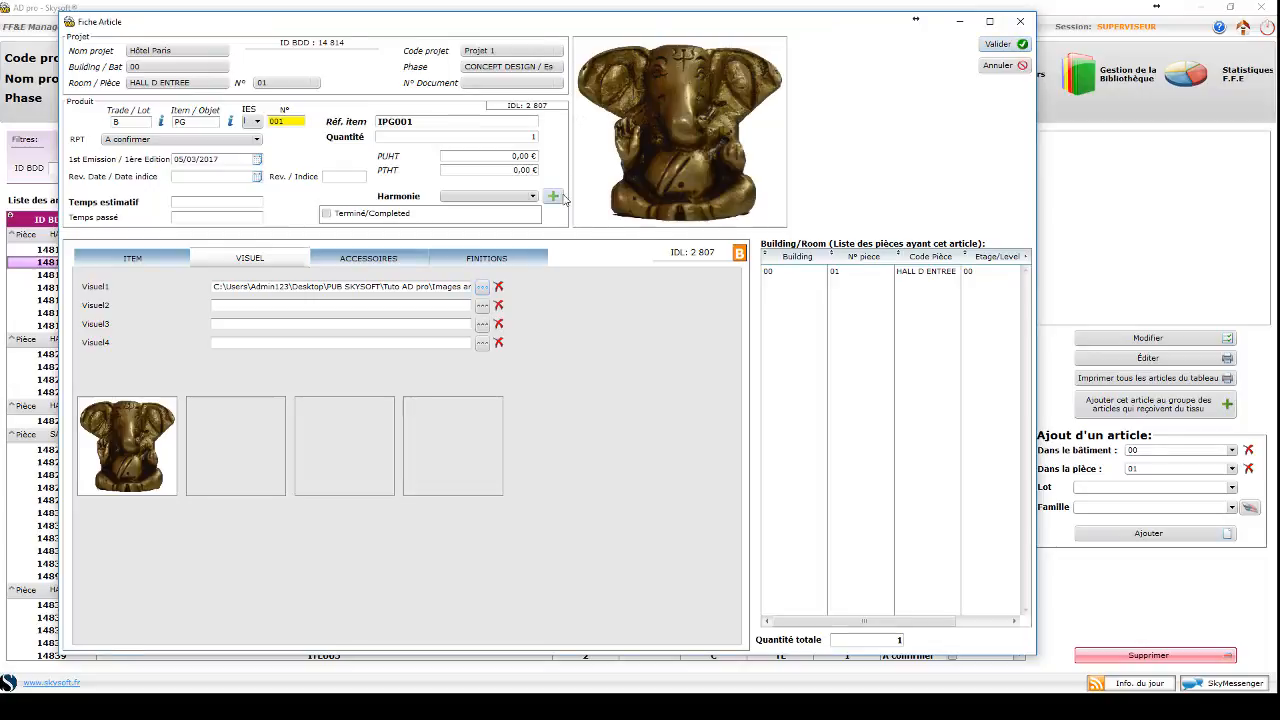
Assign the second entry of the supplier table (agent Gallery Willer) as IPG001's supplier and validate the sheet
left_click(146, 262)
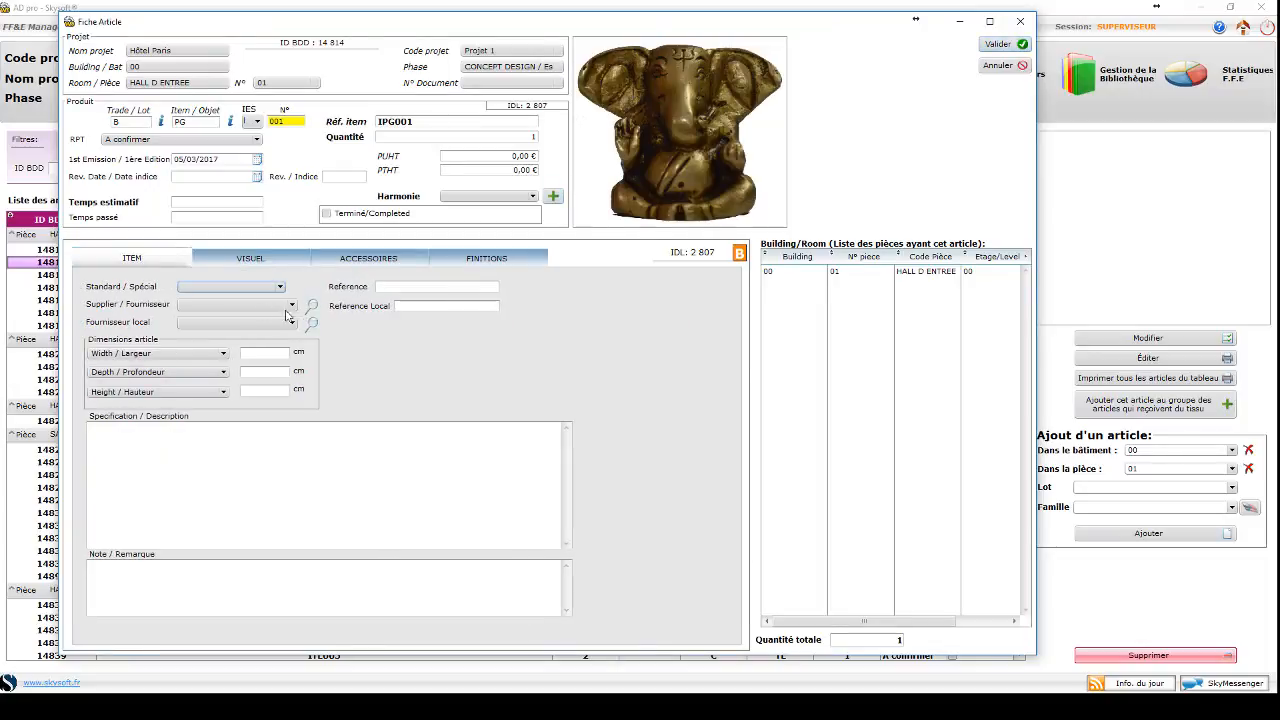
left_click(312, 305)
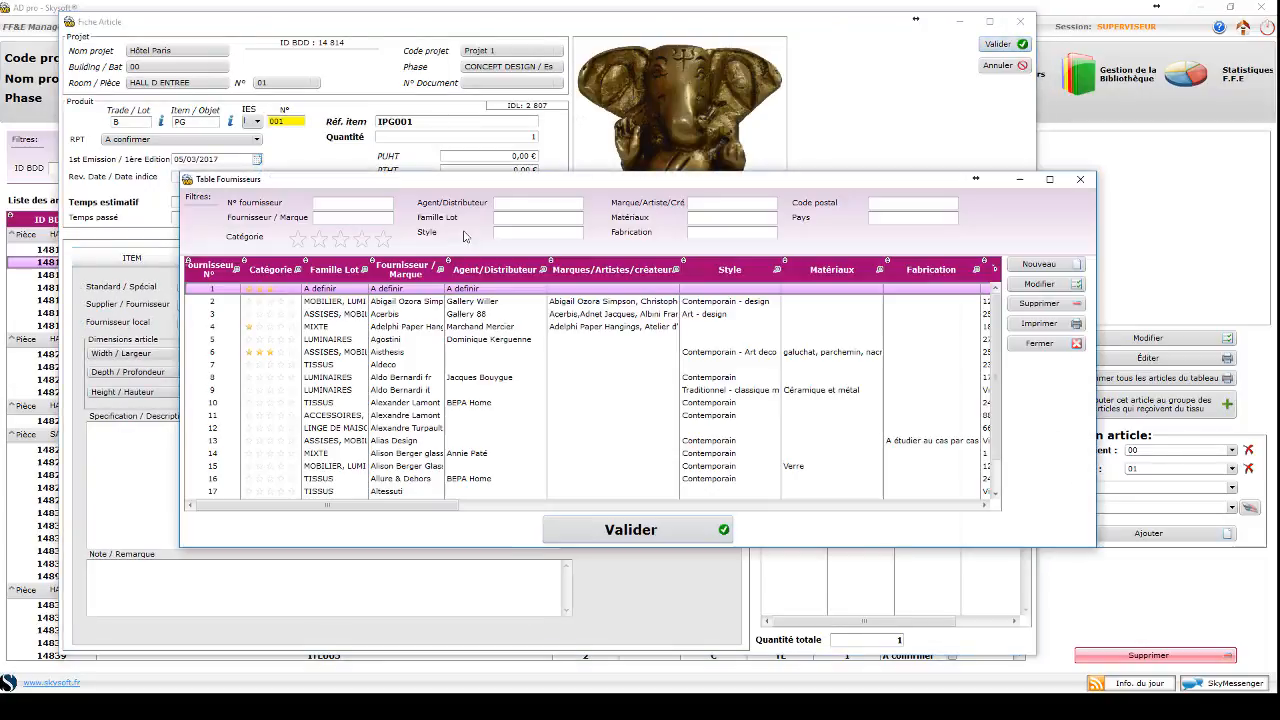
left_click(510, 301)
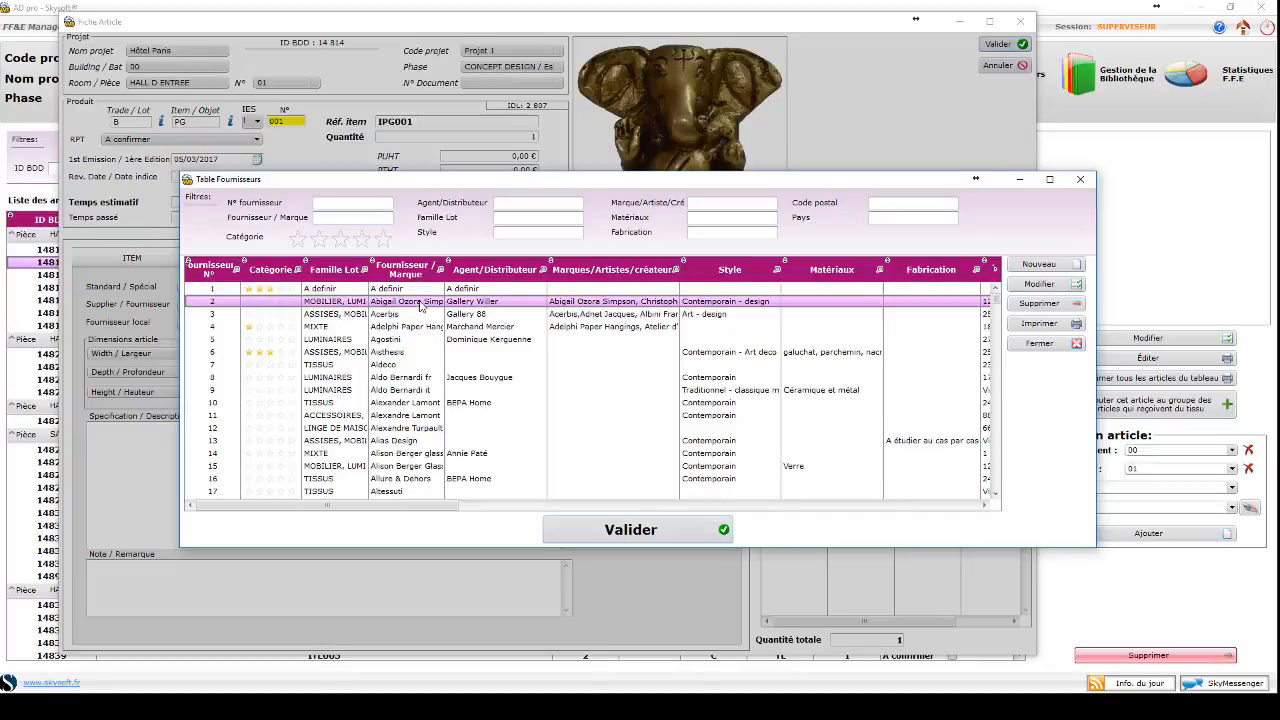
left_click(679, 531)
left_click(998, 45)
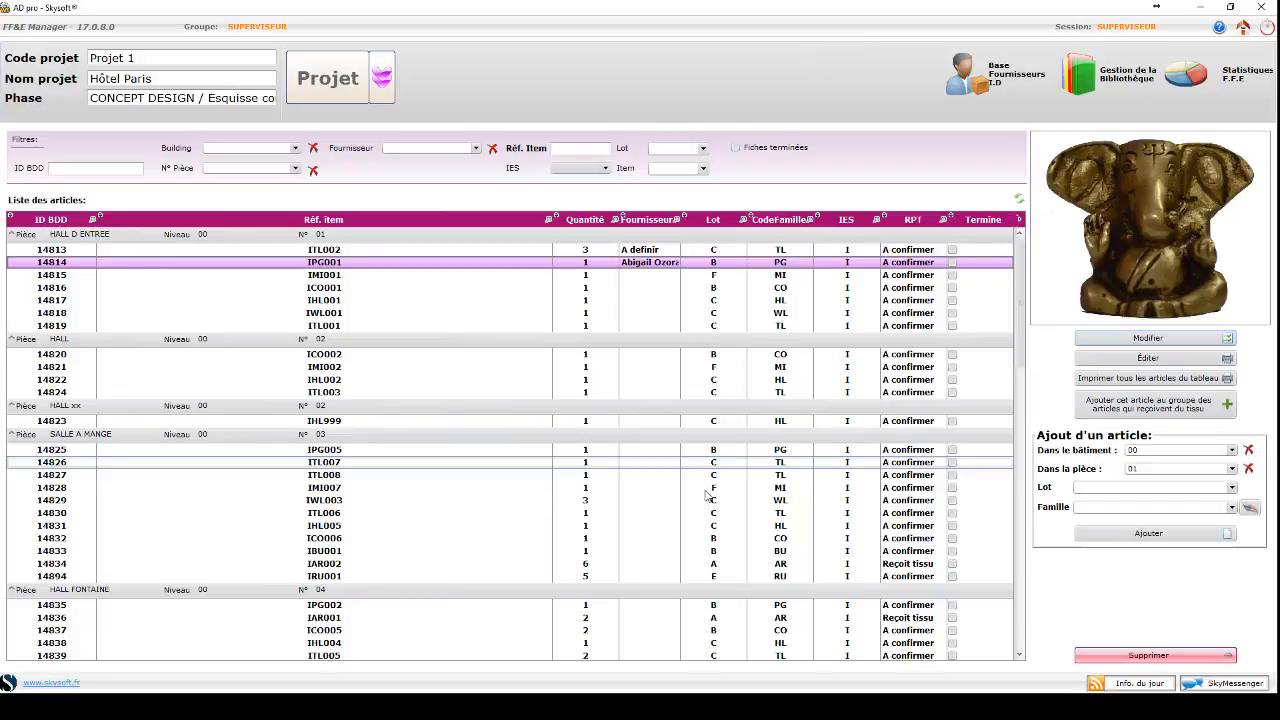
Preview the printable product sheet of article IPG001 and close the preview
left_click(1130, 361)
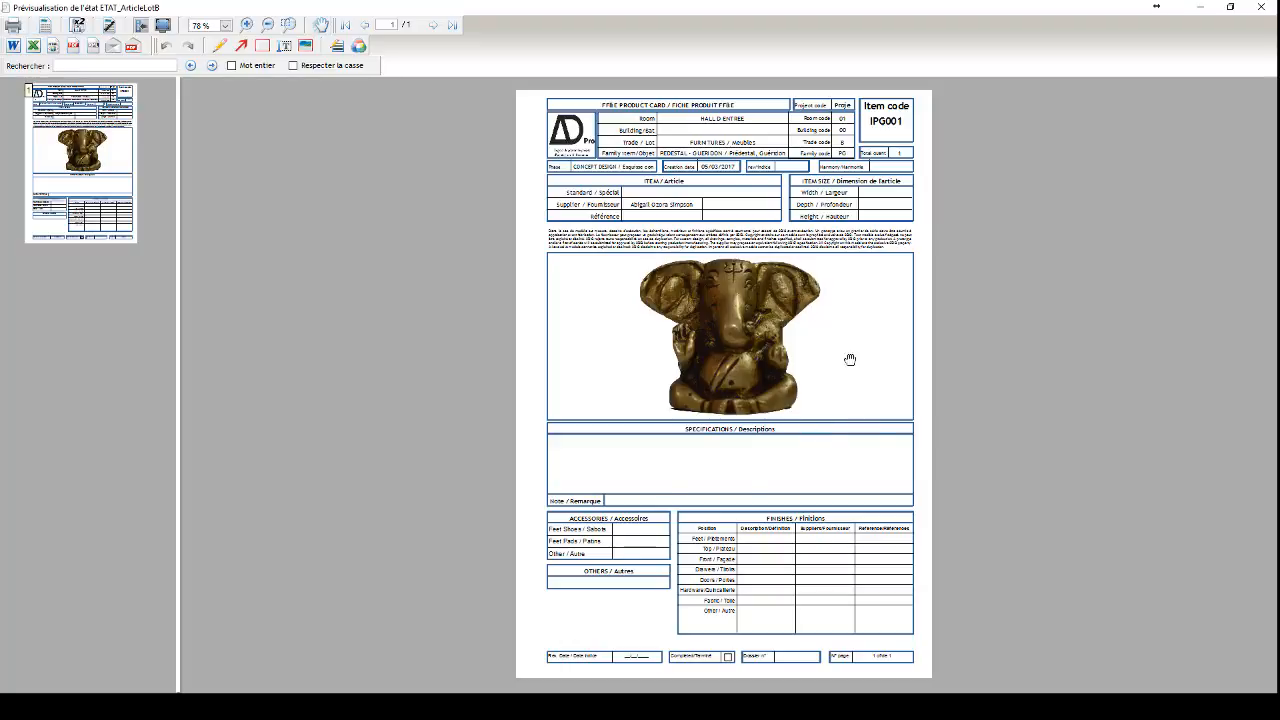
left_click(1261, 7)
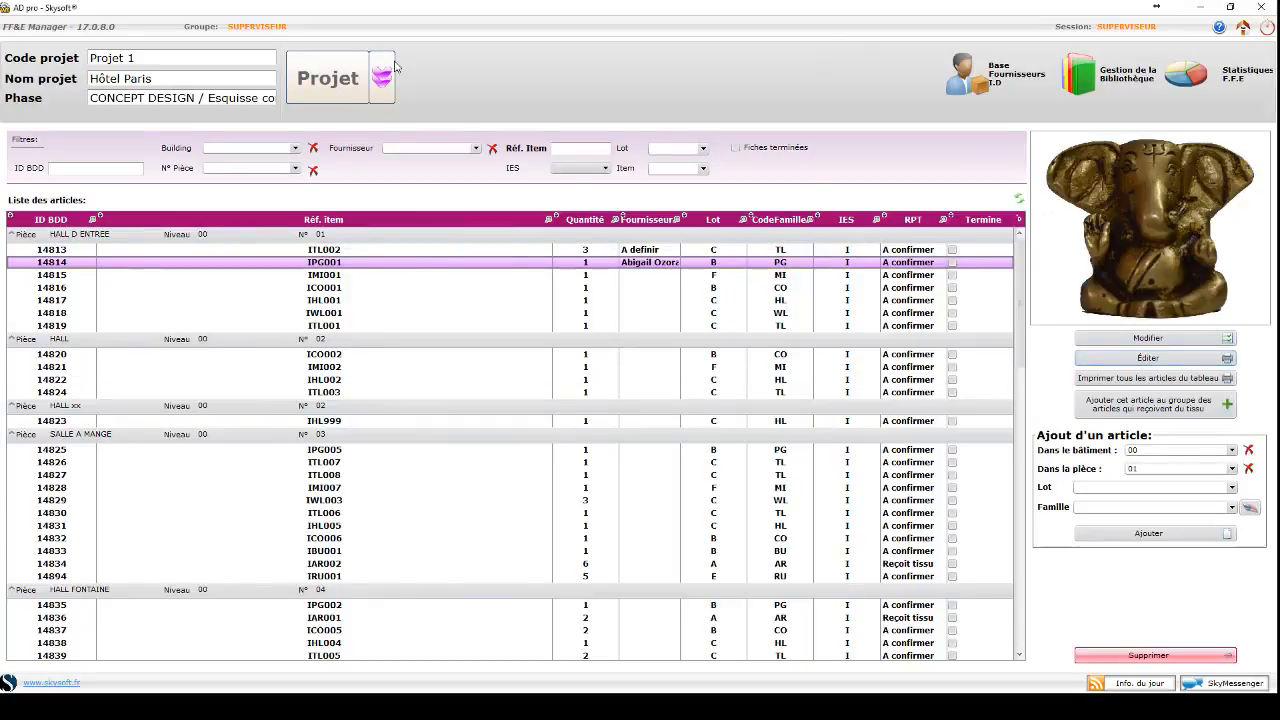
Open the project's general summary table for lots A to G and extract it as an Excel file into the Exe folder
left_click(383, 92)
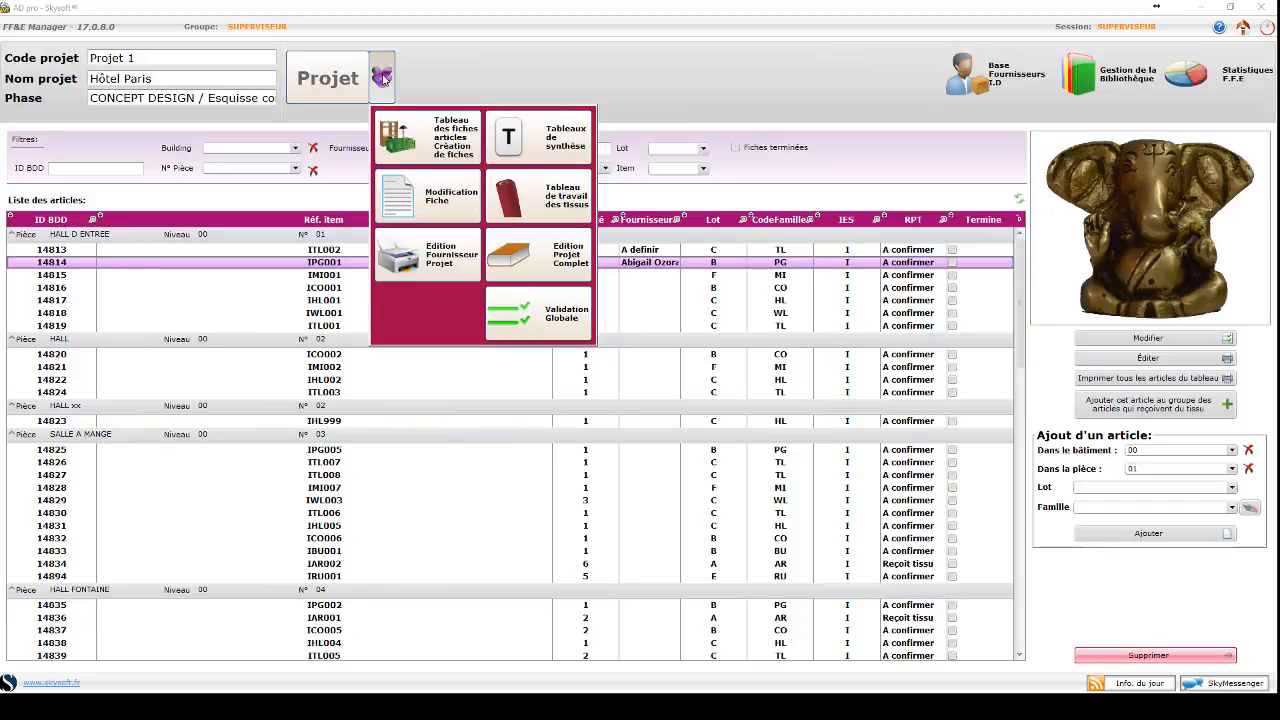
left_click(535, 160)
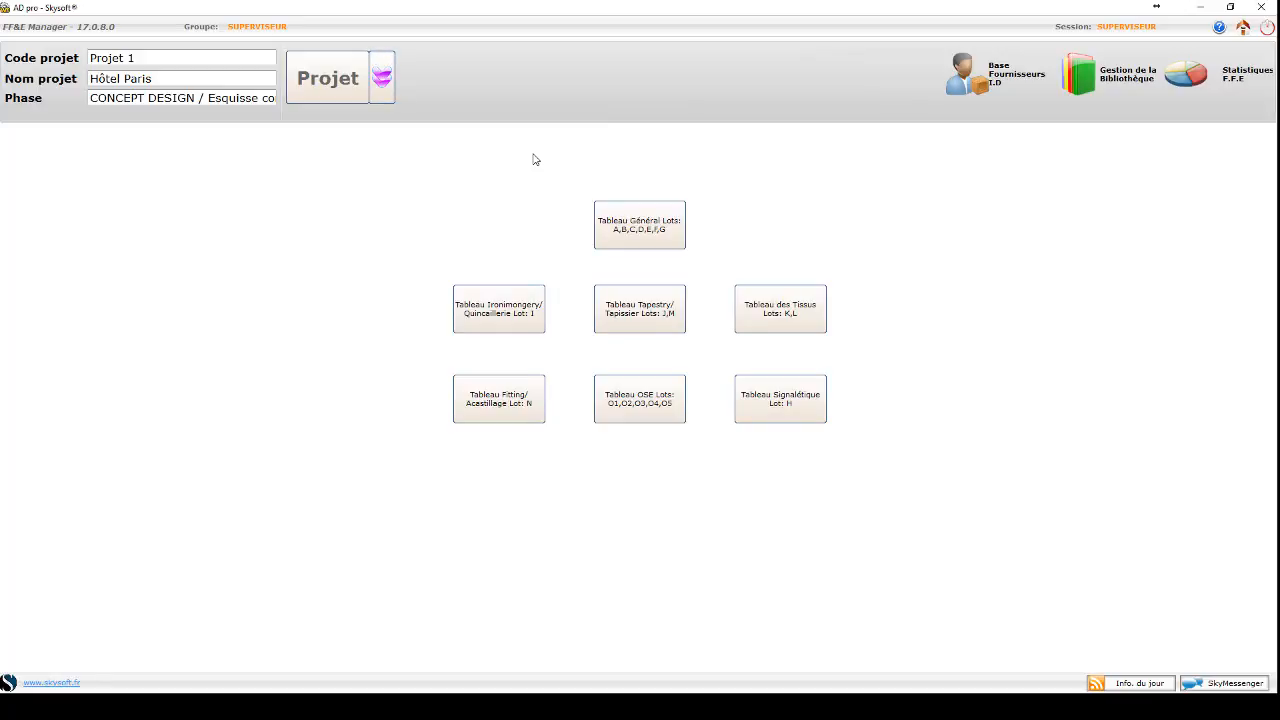
left_click(615, 236)
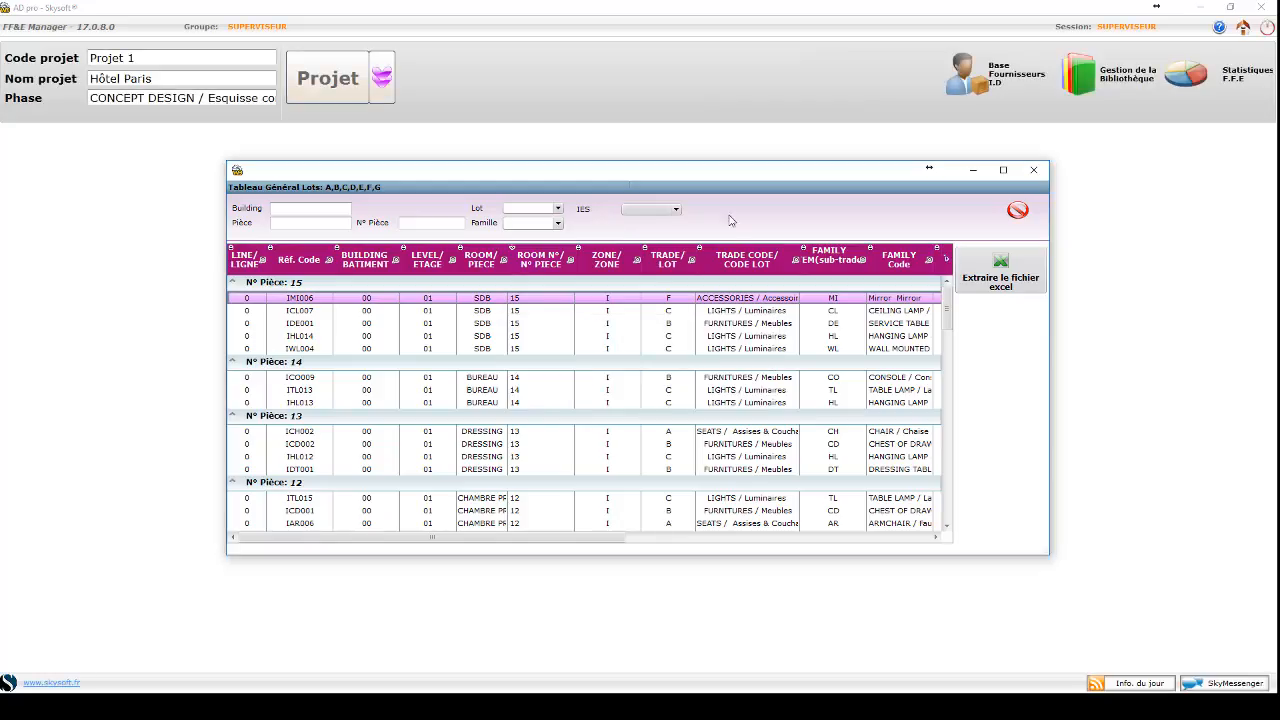
left_click(1030, 272)
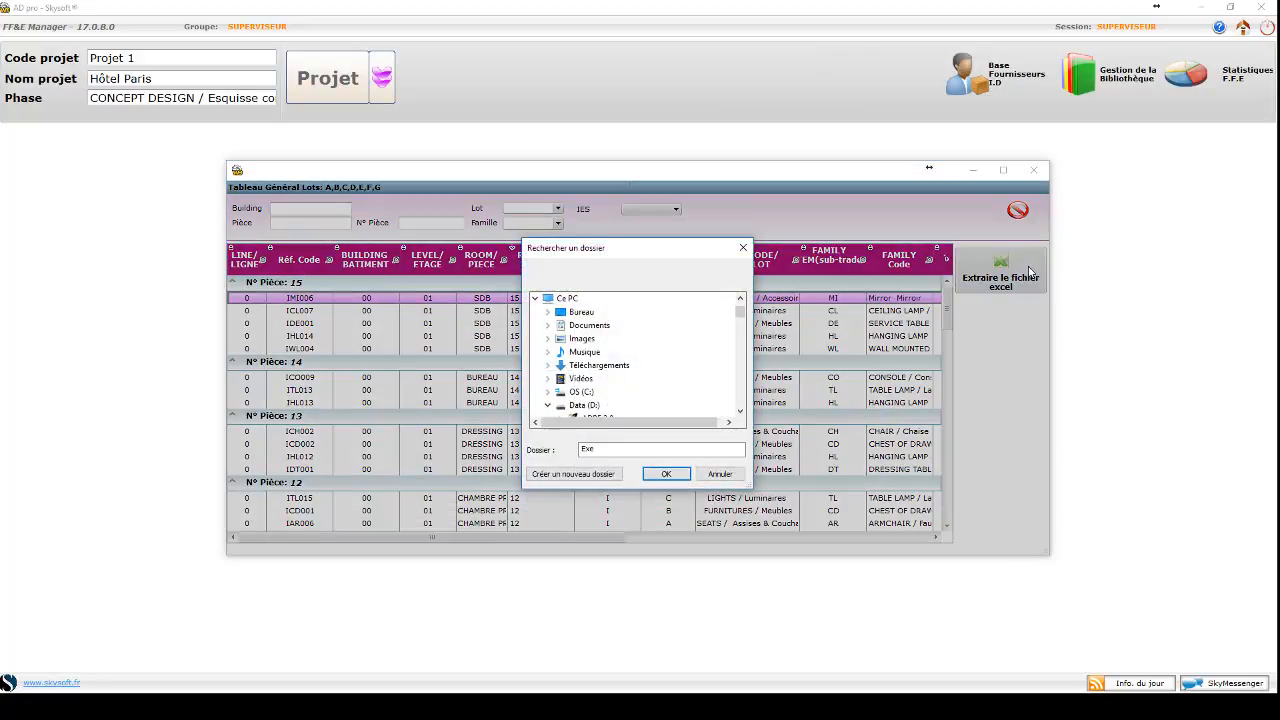
left_click(667, 474)
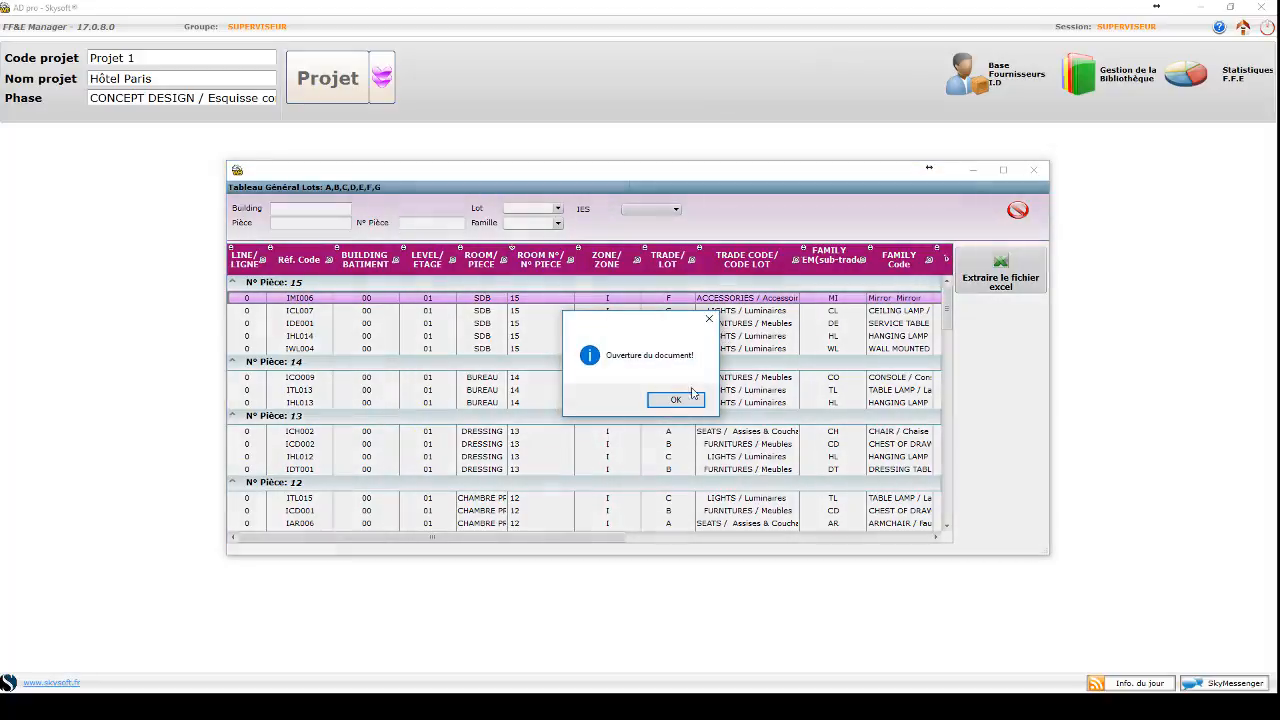
left_click(676, 400)
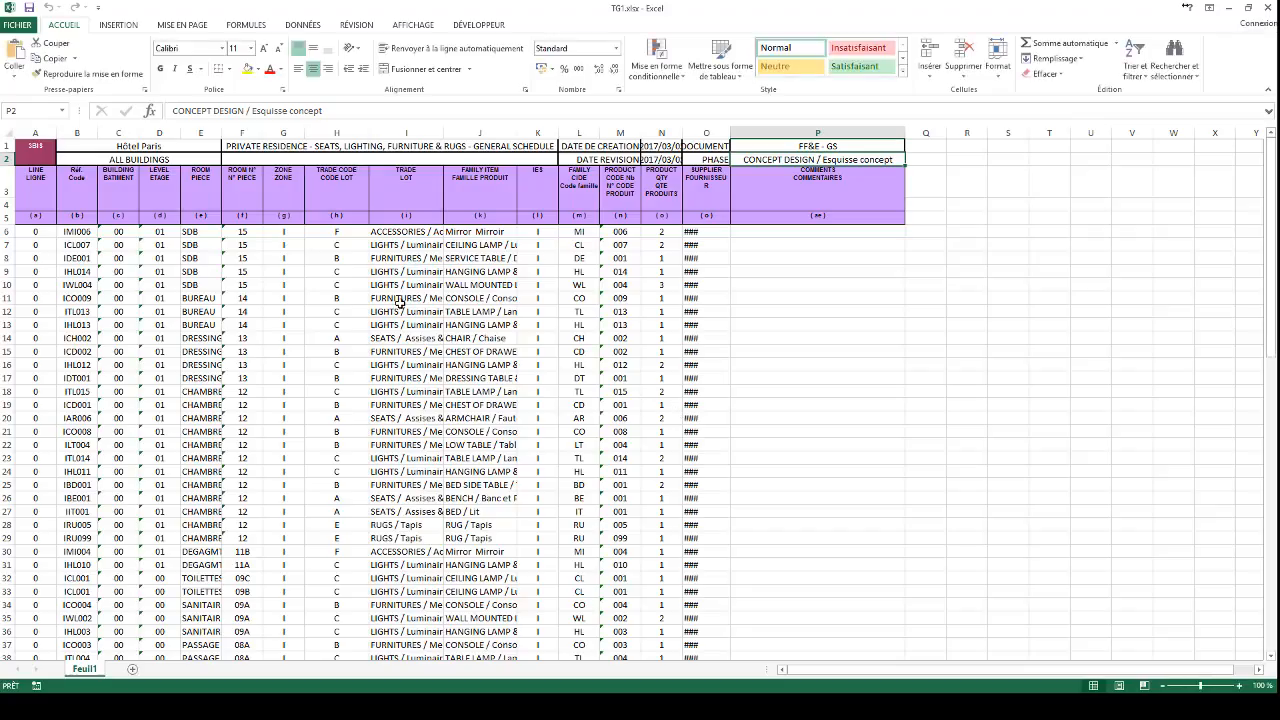
Examine the rooms, lots and article families in TG1.xlsx, close it, and return to AD pro to close the general table
left_click(253, 258)
scroll(253, 258, "down", 3)
scroll(253, 258, "up", 2)
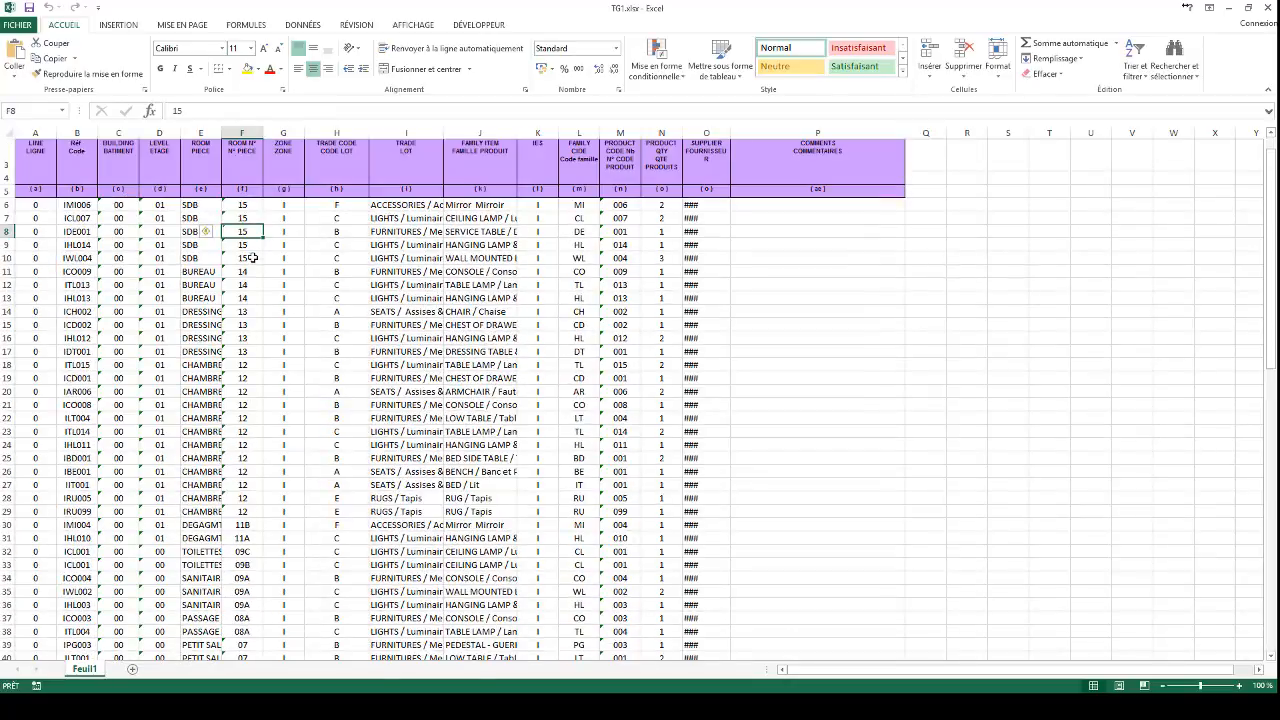
scroll(253, 258, "down", 1)
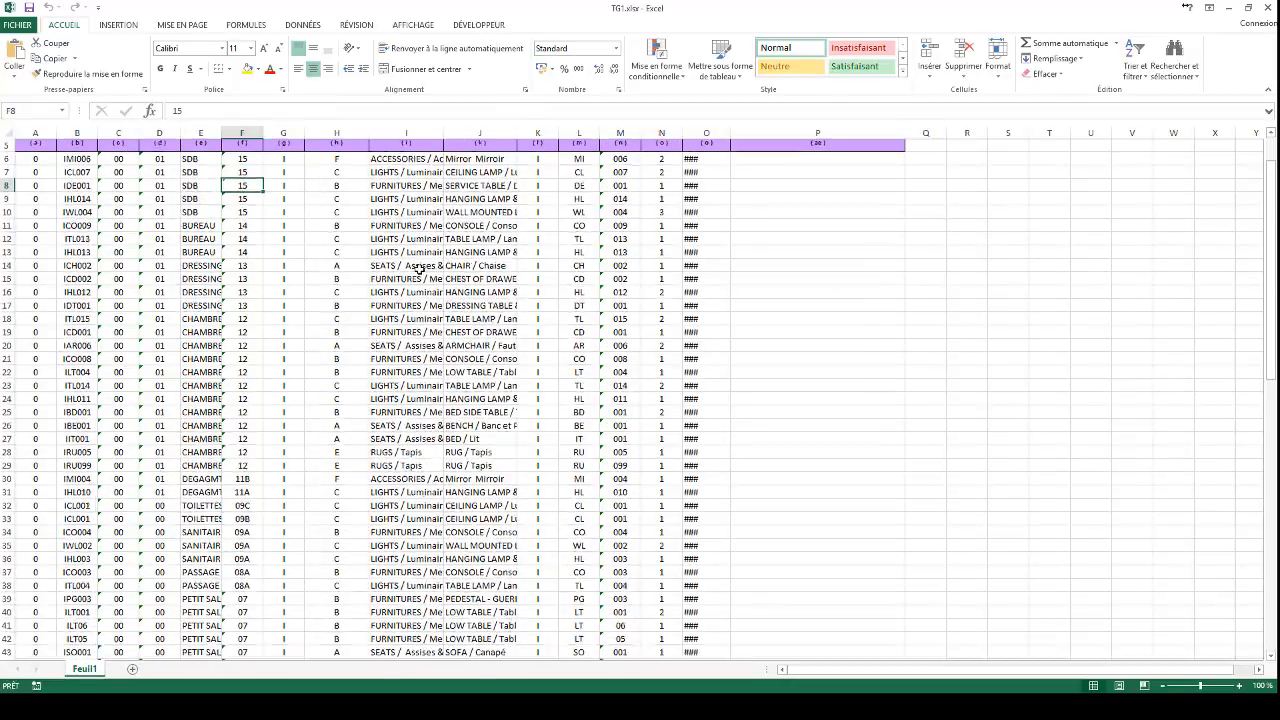
scroll(421, 270, "down", 2)
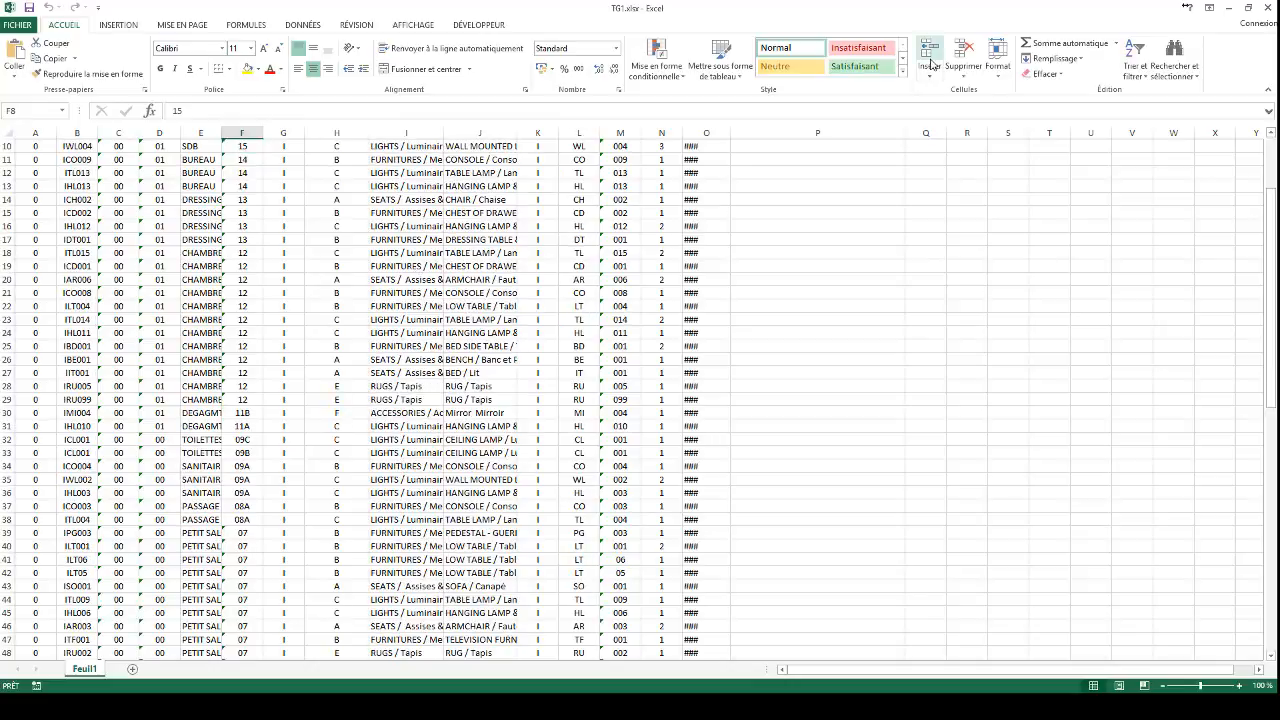
left_click(1267, 7)
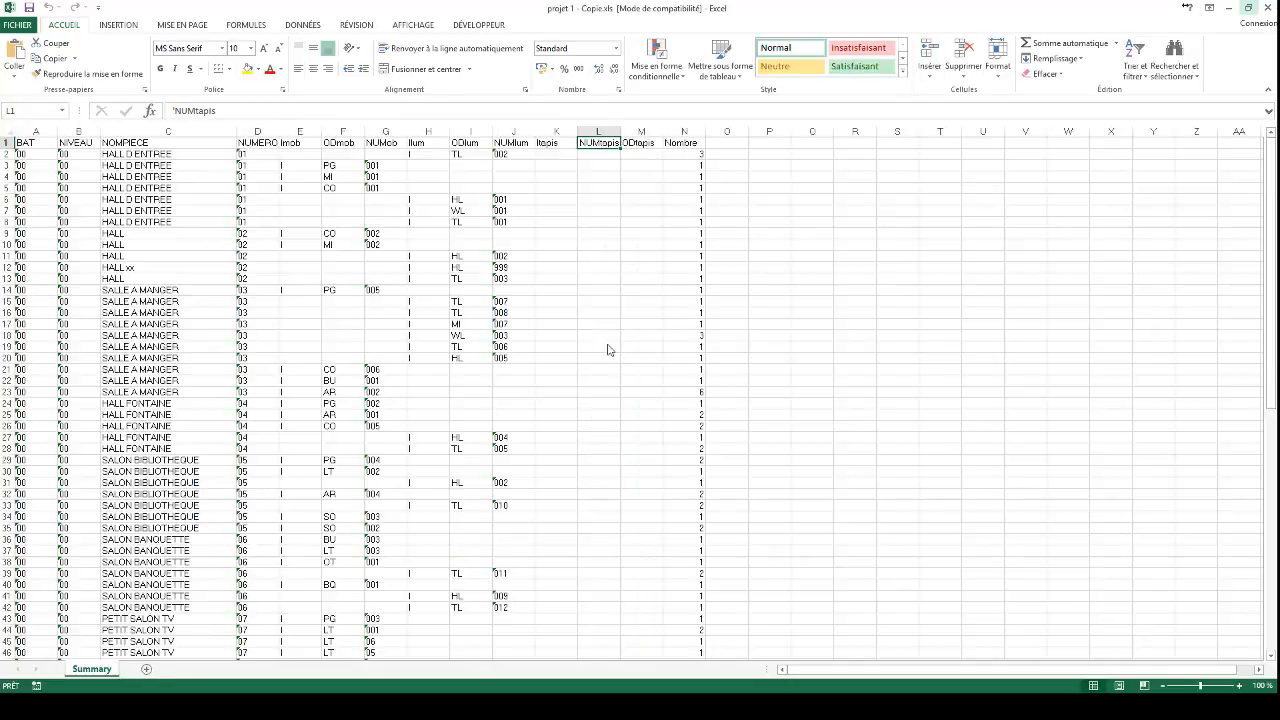
left_click(1228, 7)
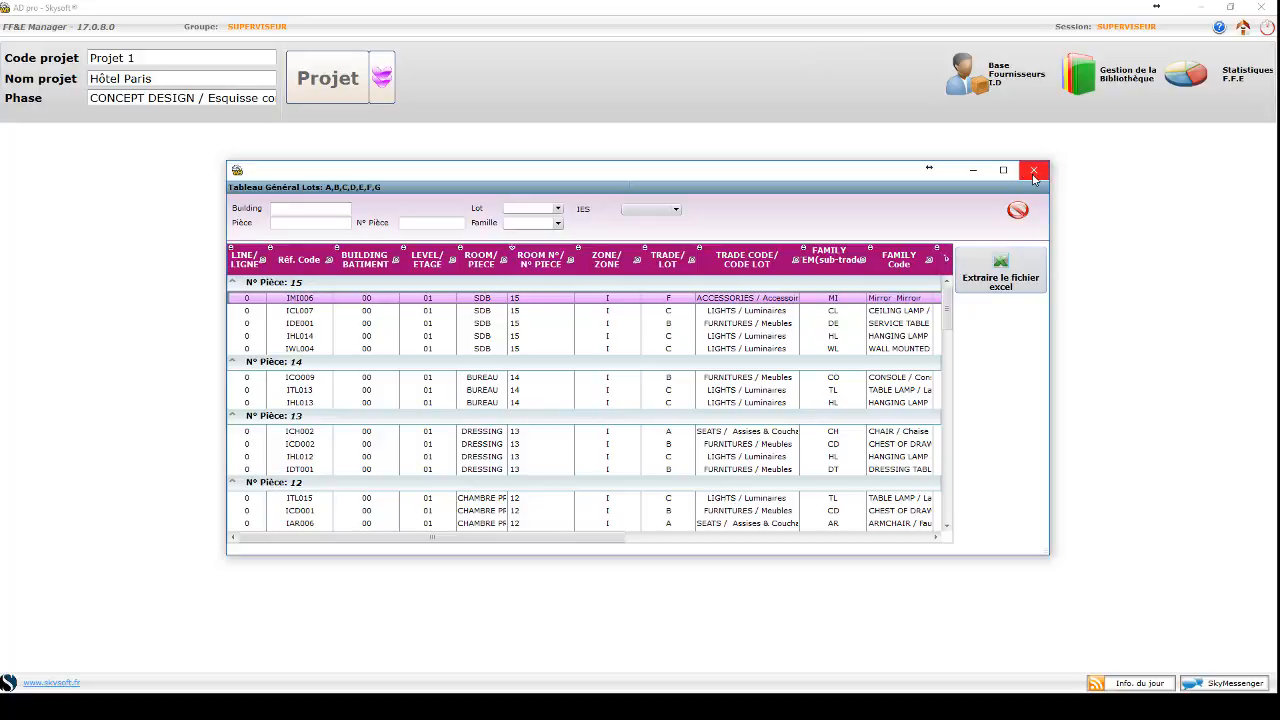
left_click(1033, 172)
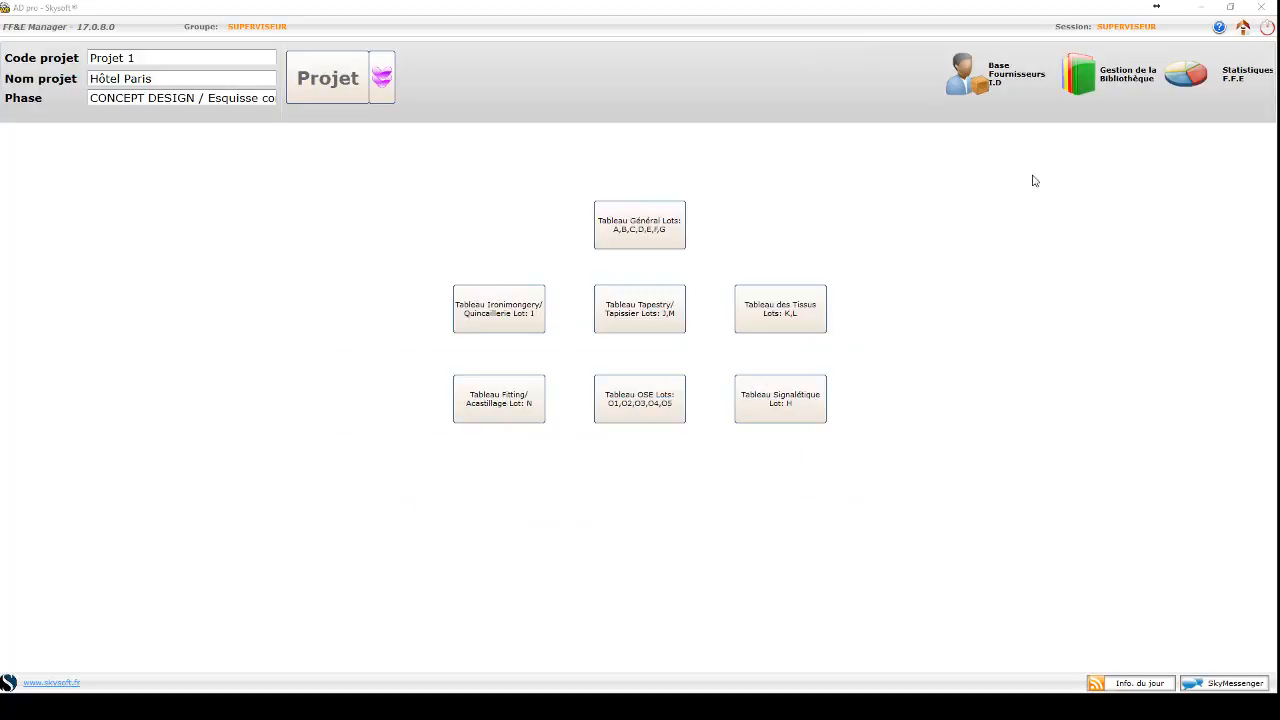
Open the article sheet table of Hôtel Paris and filter it by building 00 and room number 01
left_click(382, 95)
left_click(422, 145)
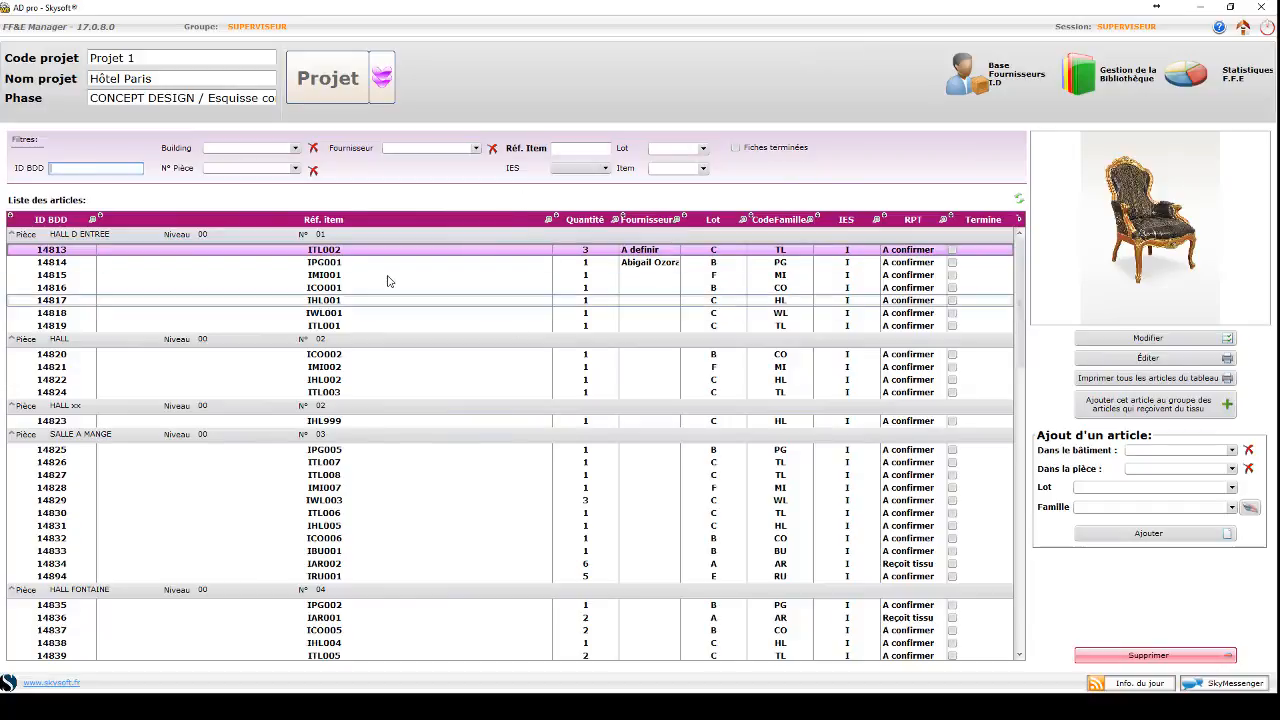
left_click(276, 150)
left_click(262, 160)
left_click(476, 152)
left_click(476, 152)
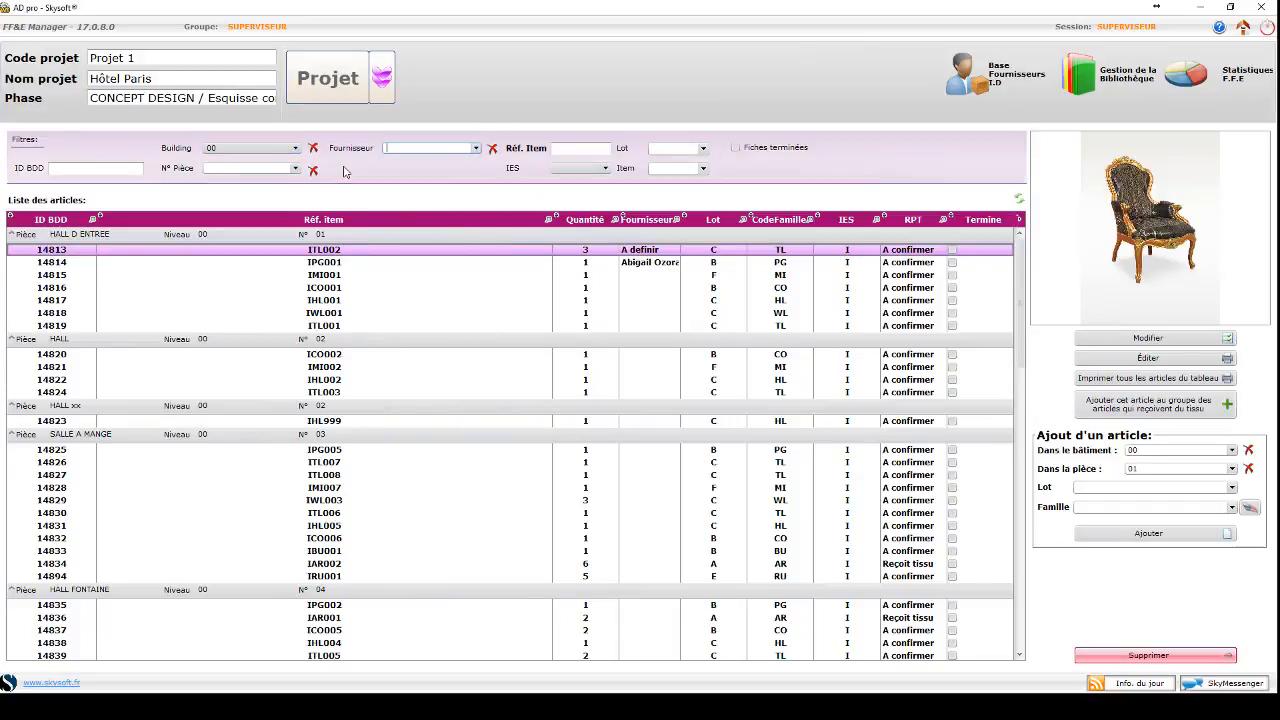
left_click(285, 166)
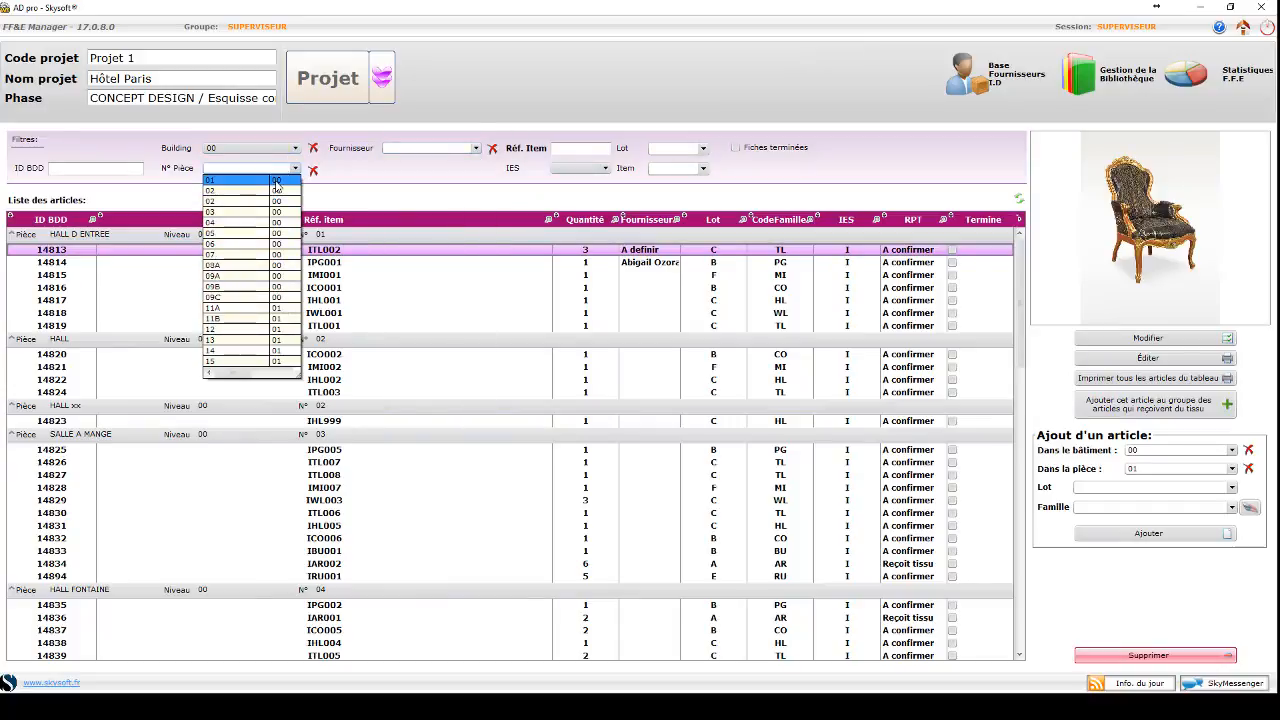
left_click(280, 178)
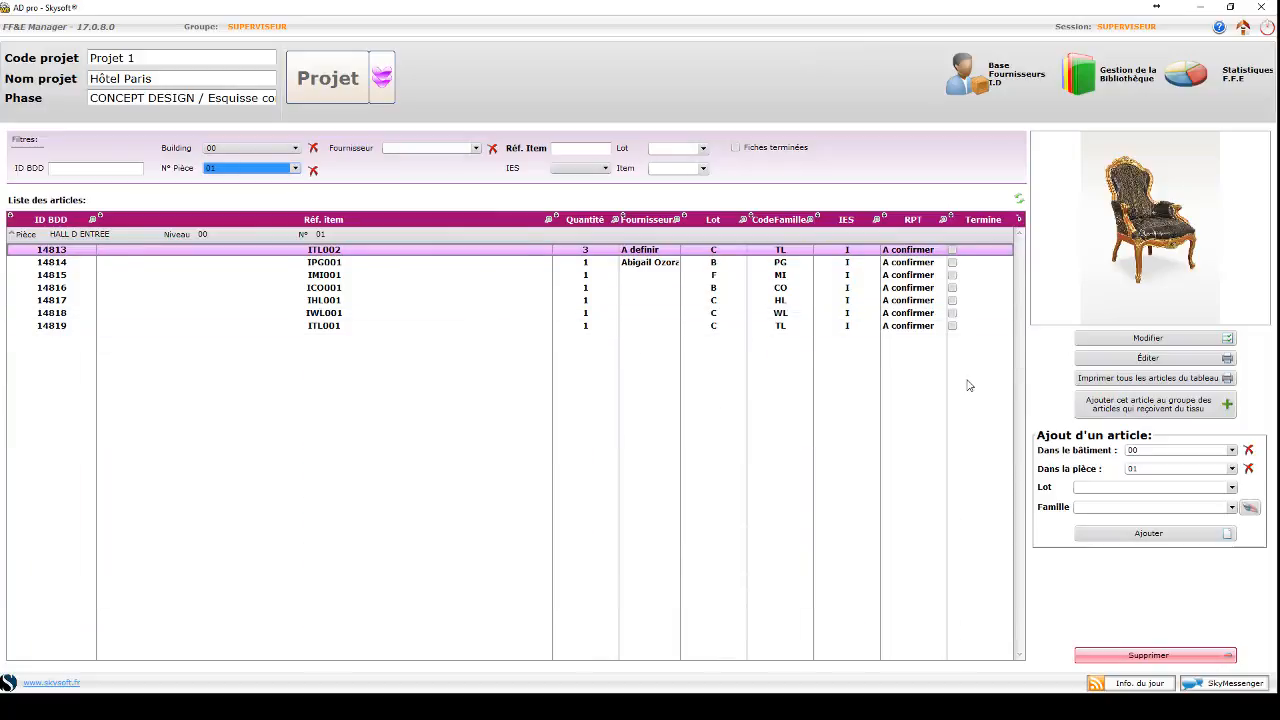
Print all articles of the filtered table as a PDF, including the project's supplier list
left_click(1107, 380)
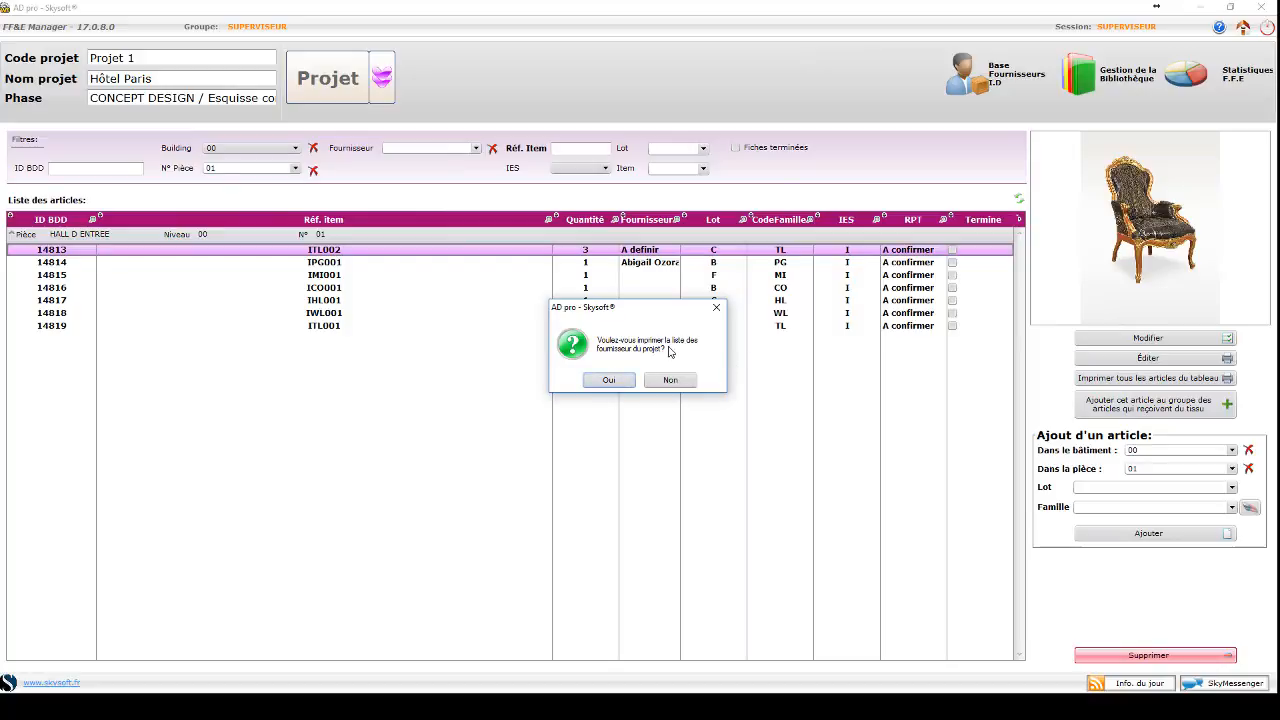
left_click(612, 380)
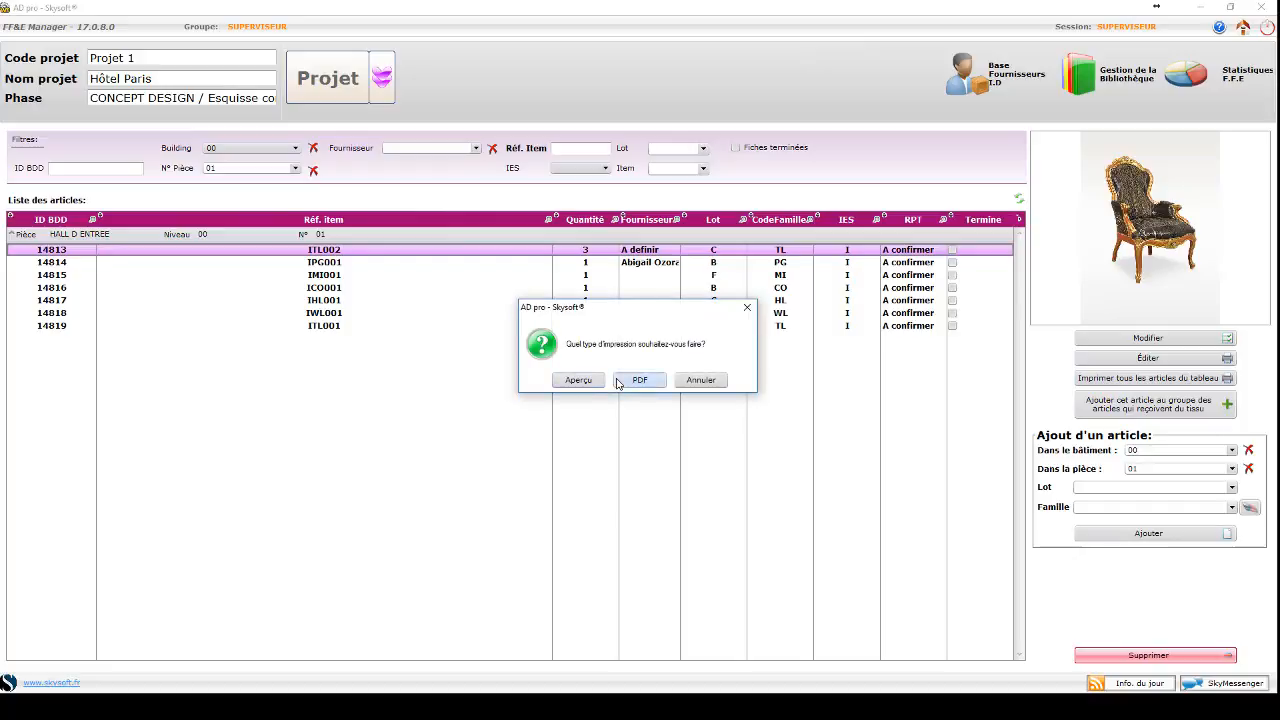
left_click(618, 381)
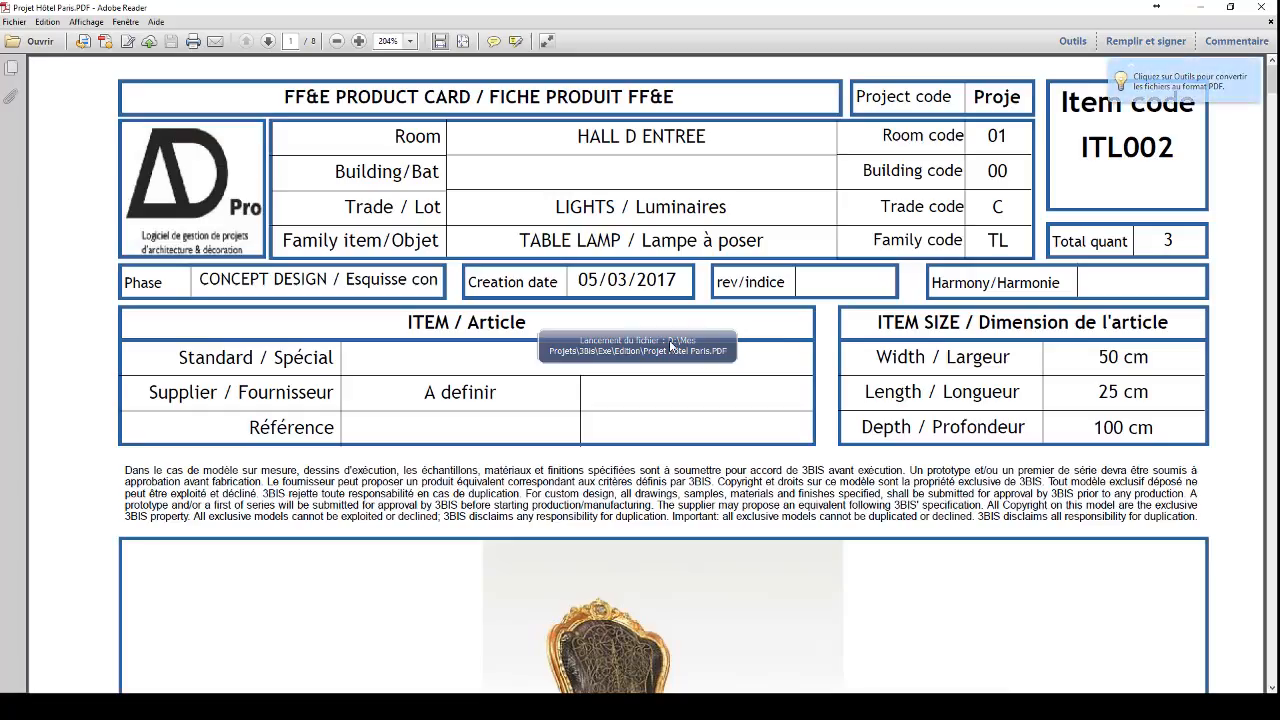
Examine the product cards and the supplier list in Projet Hôtel Paris.PDF, close it, and return to the article table
scroll(671, 346, "down", 3)
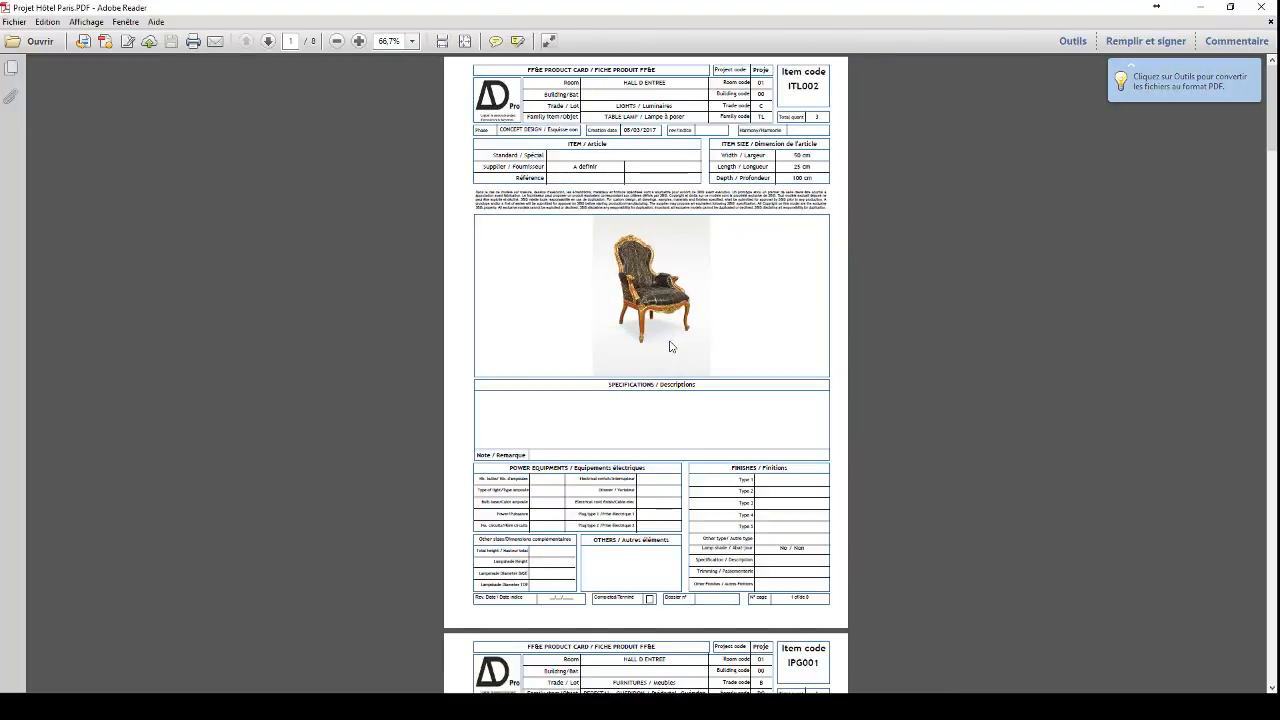
scroll(671, 346, "down", 10)
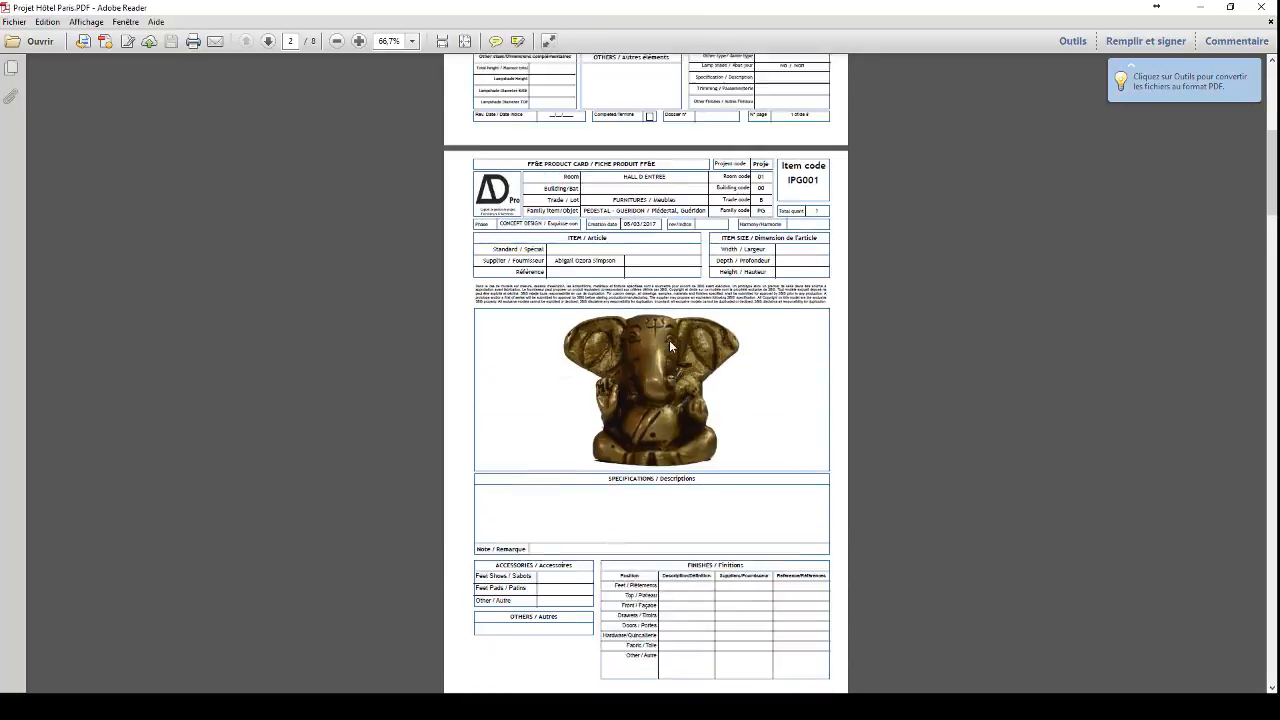
scroll(671, 346, "up", 8)
scroll(671, 346, "down", 13)
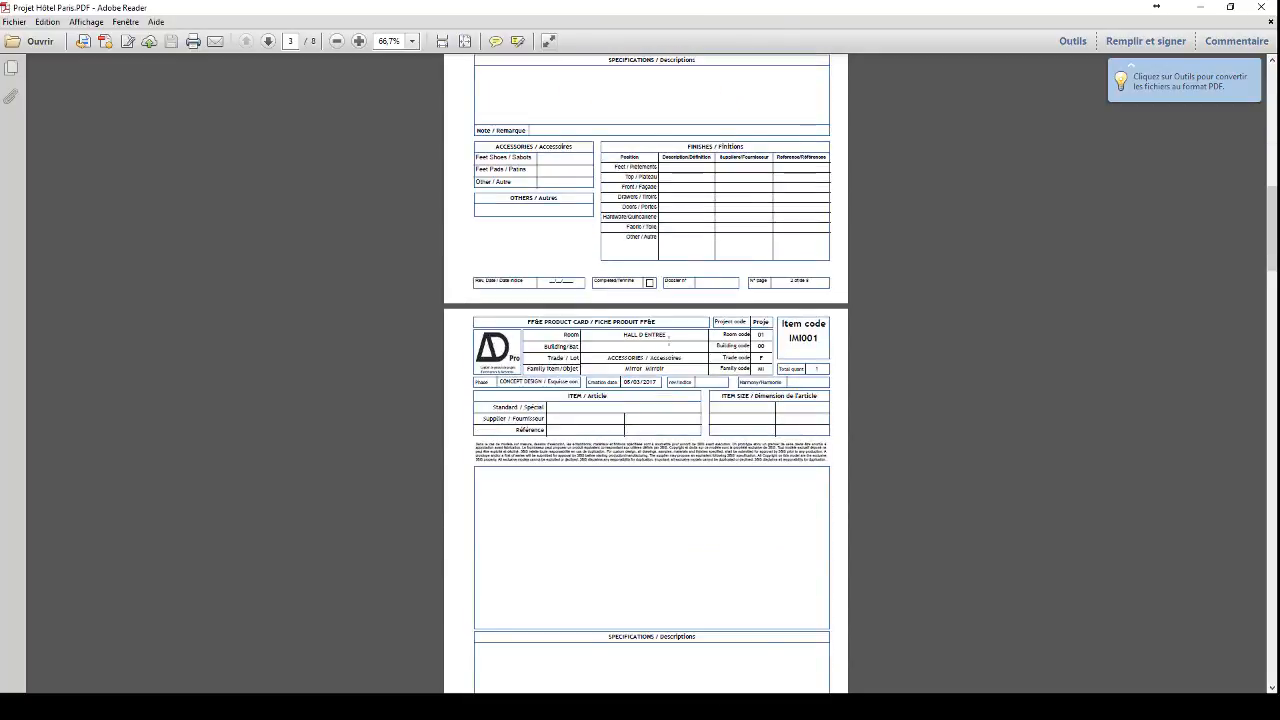
scroll(668, 343, "up", 12)
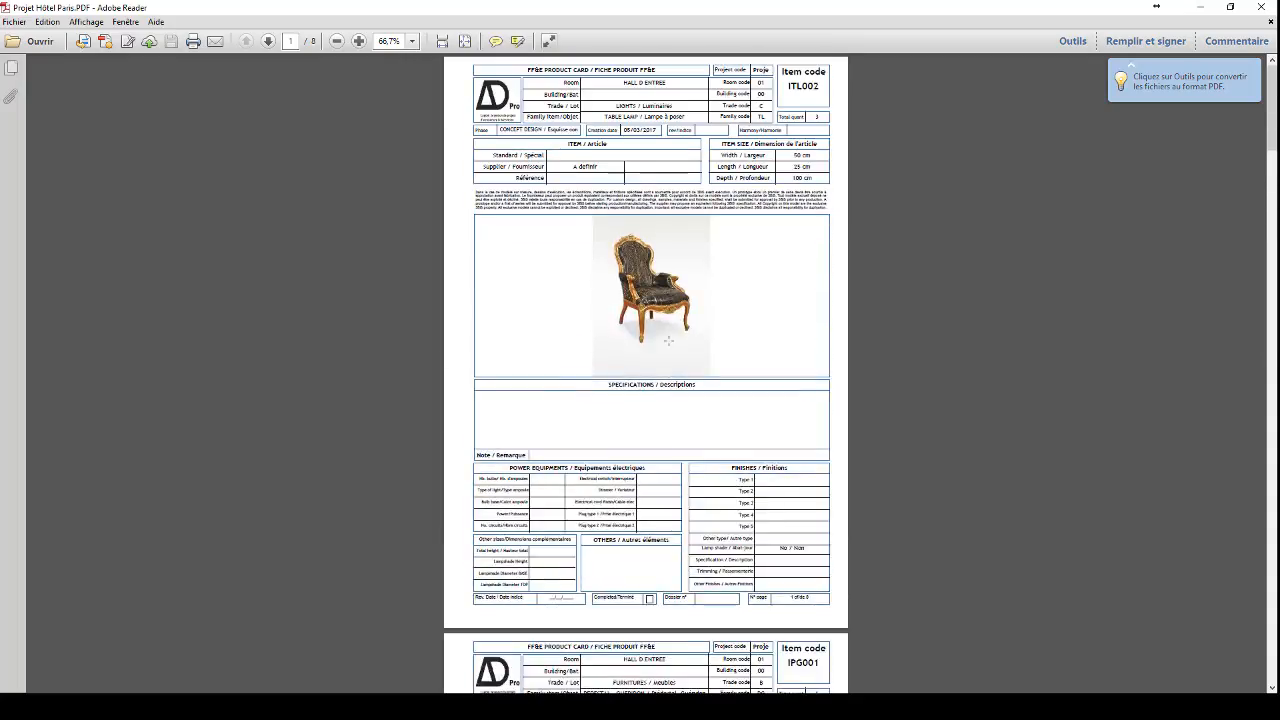
scroll(668, 341, "up", 3)
scroll(669, 343, "down", 7)
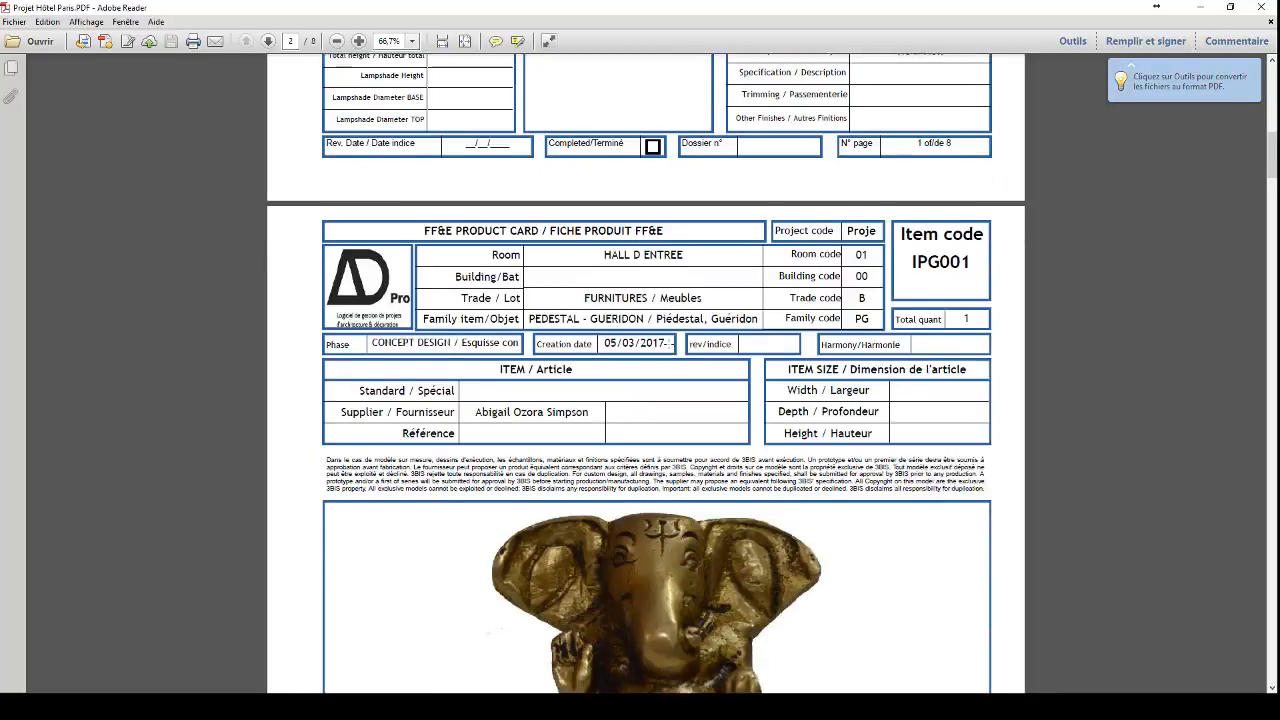
scroll(672, 343, "down", 13)
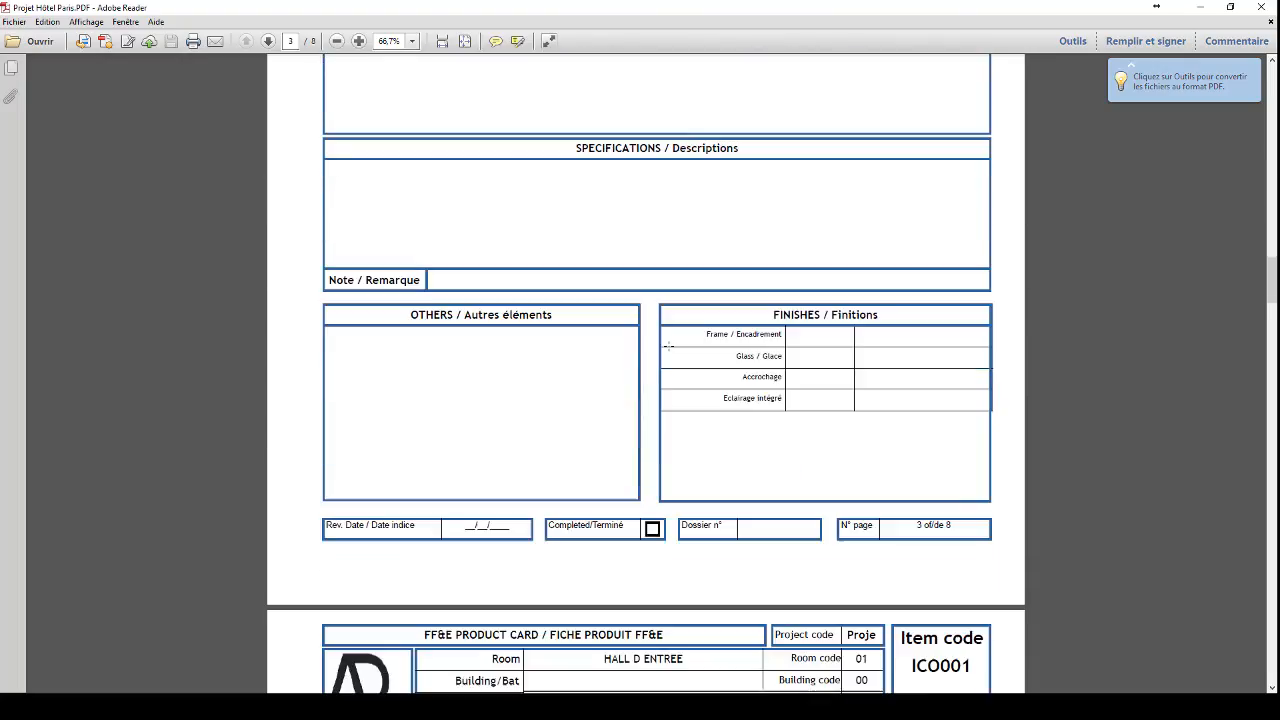
scroll(669, 345, "down", 15)
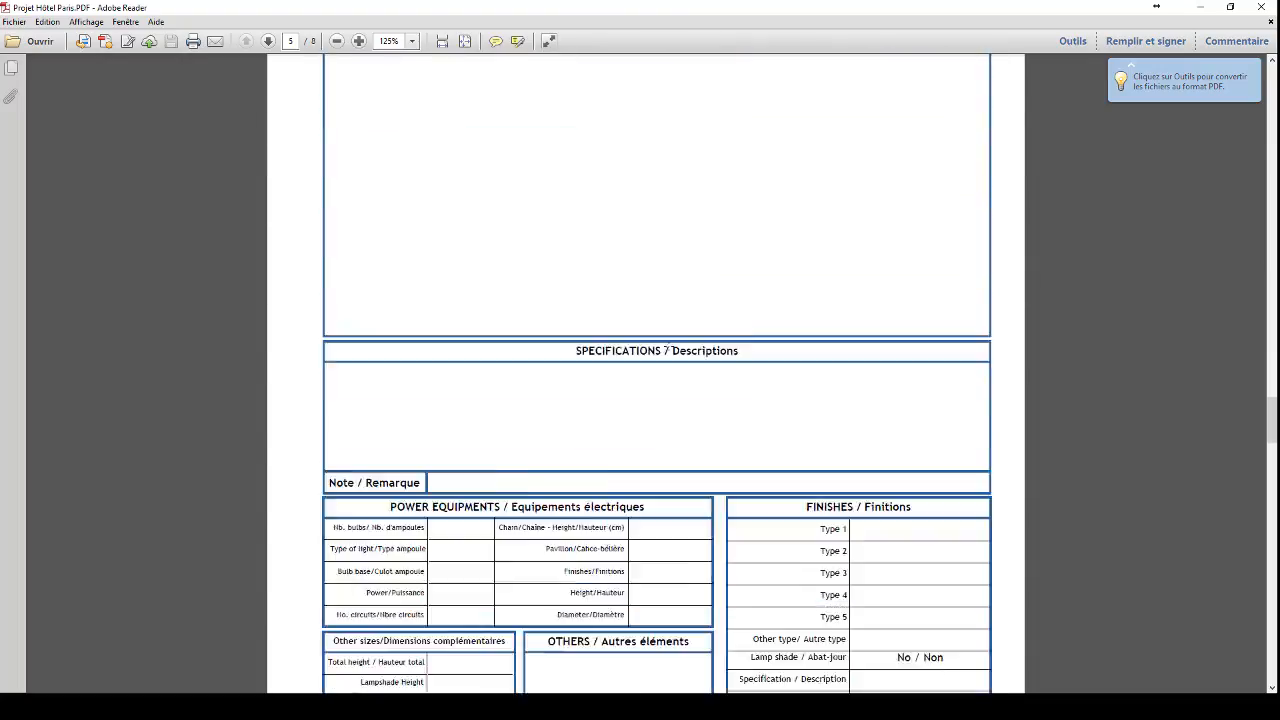
scroll(666, 350, "down", 15)
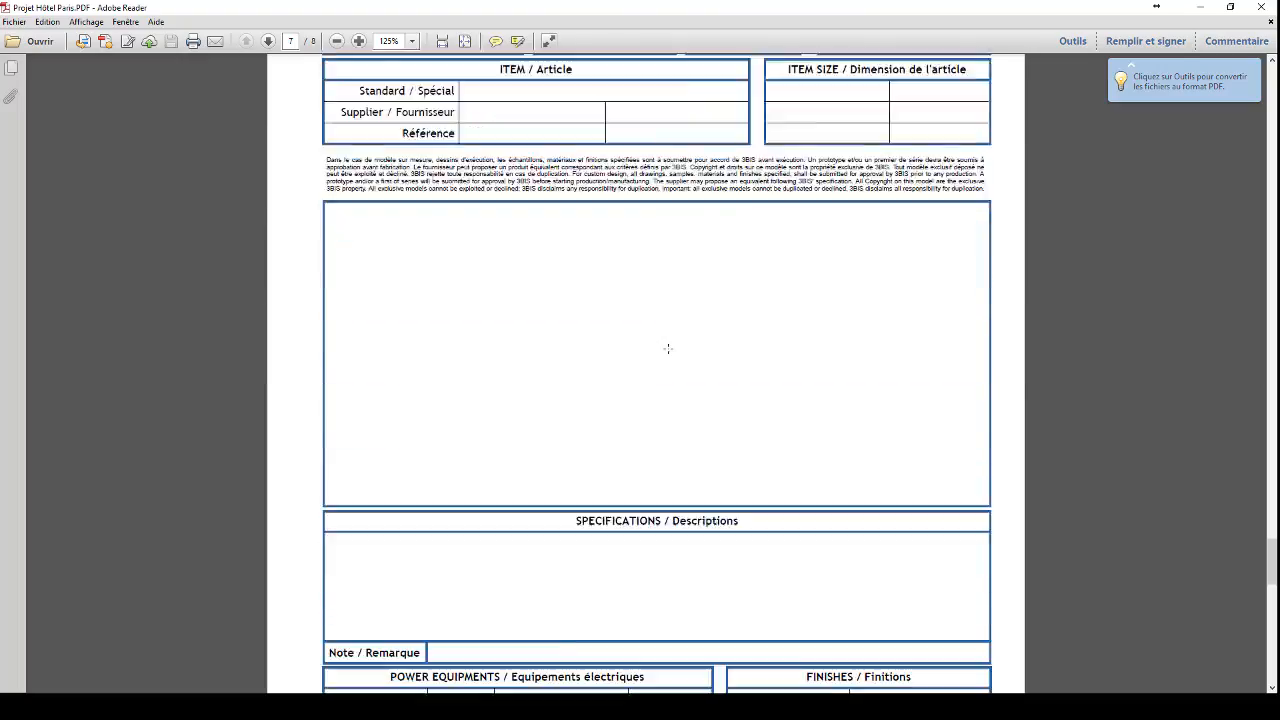
scroll(668, 348, "down", 10)
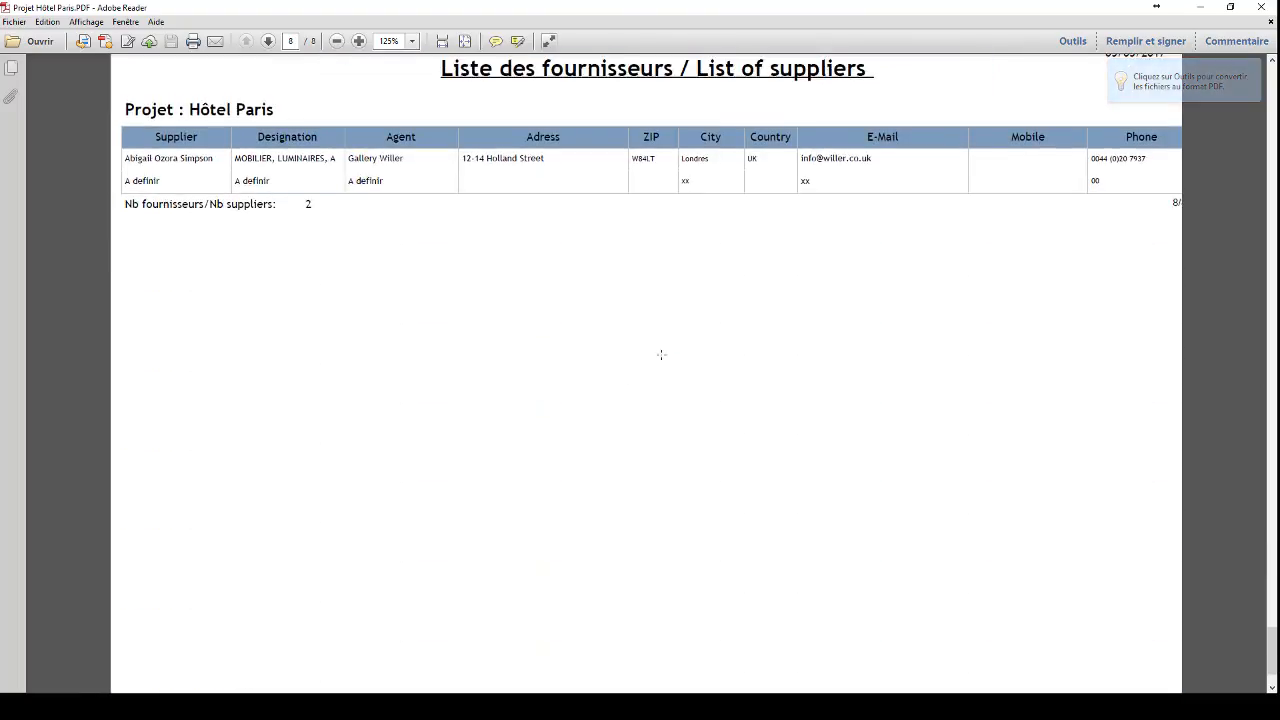
scroll(522, 406, "up", 15)
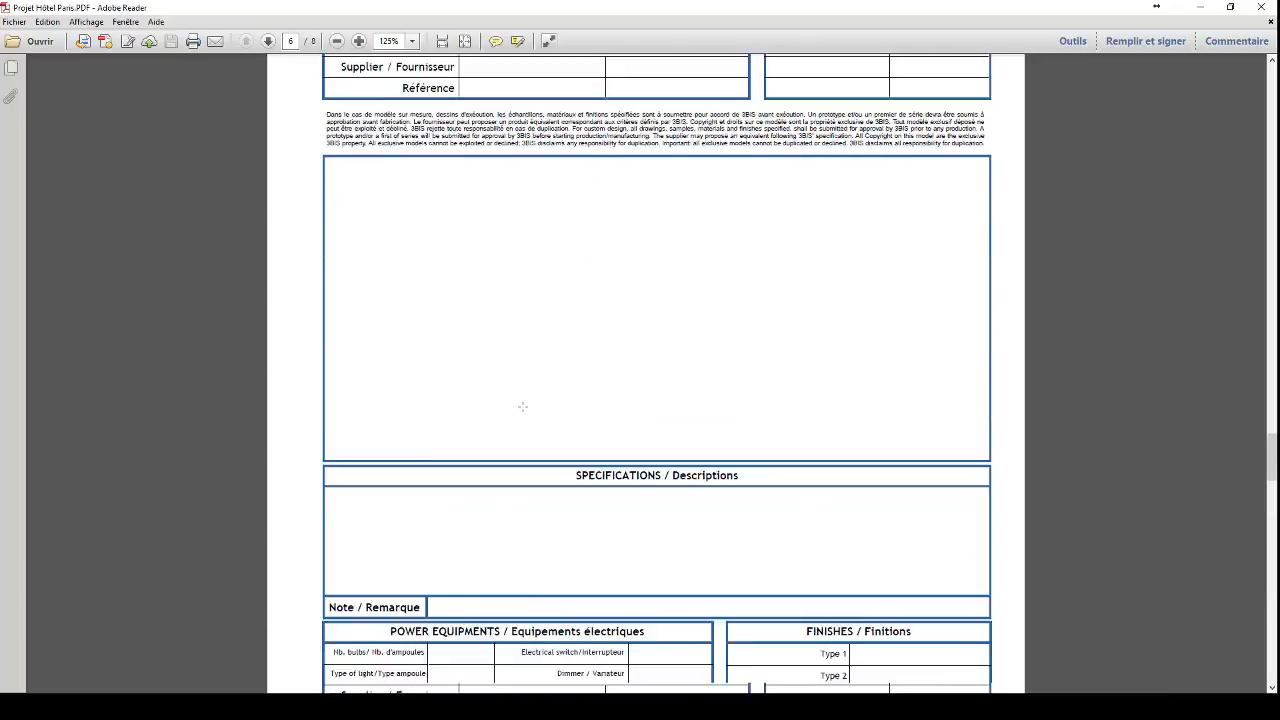
scroll(522, 406, "up", 8)
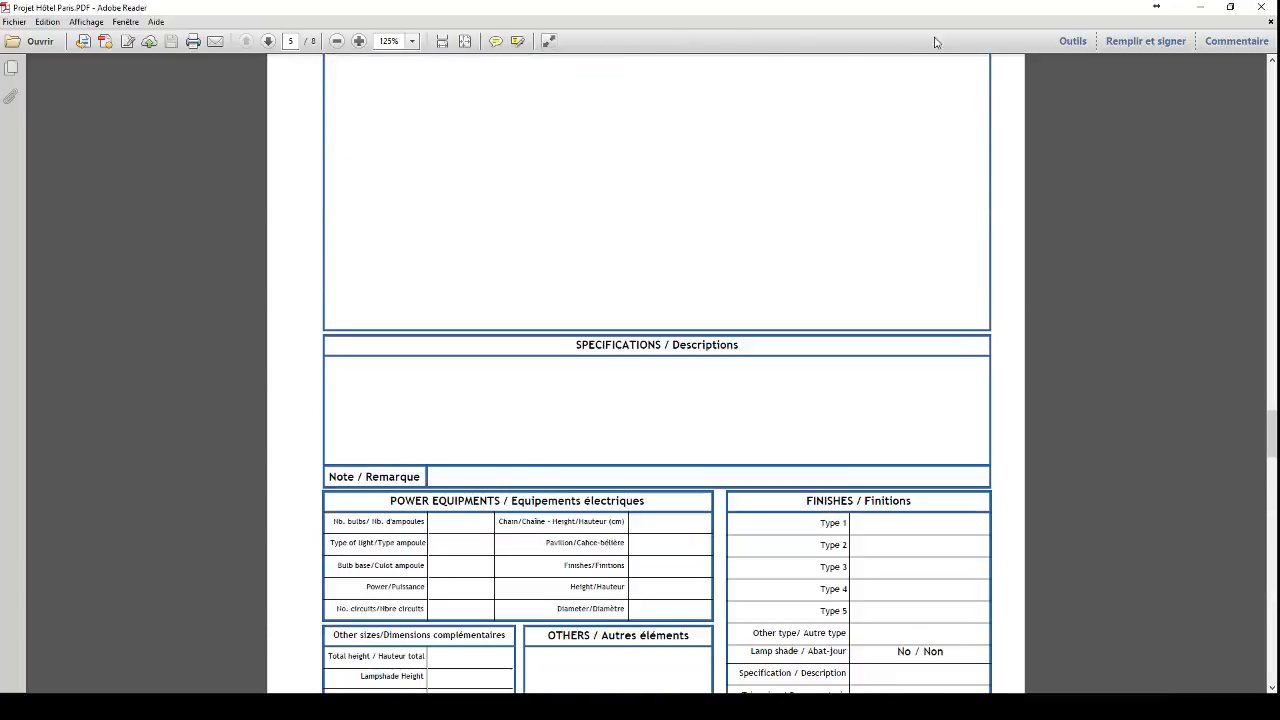
left_click(1262, 8)
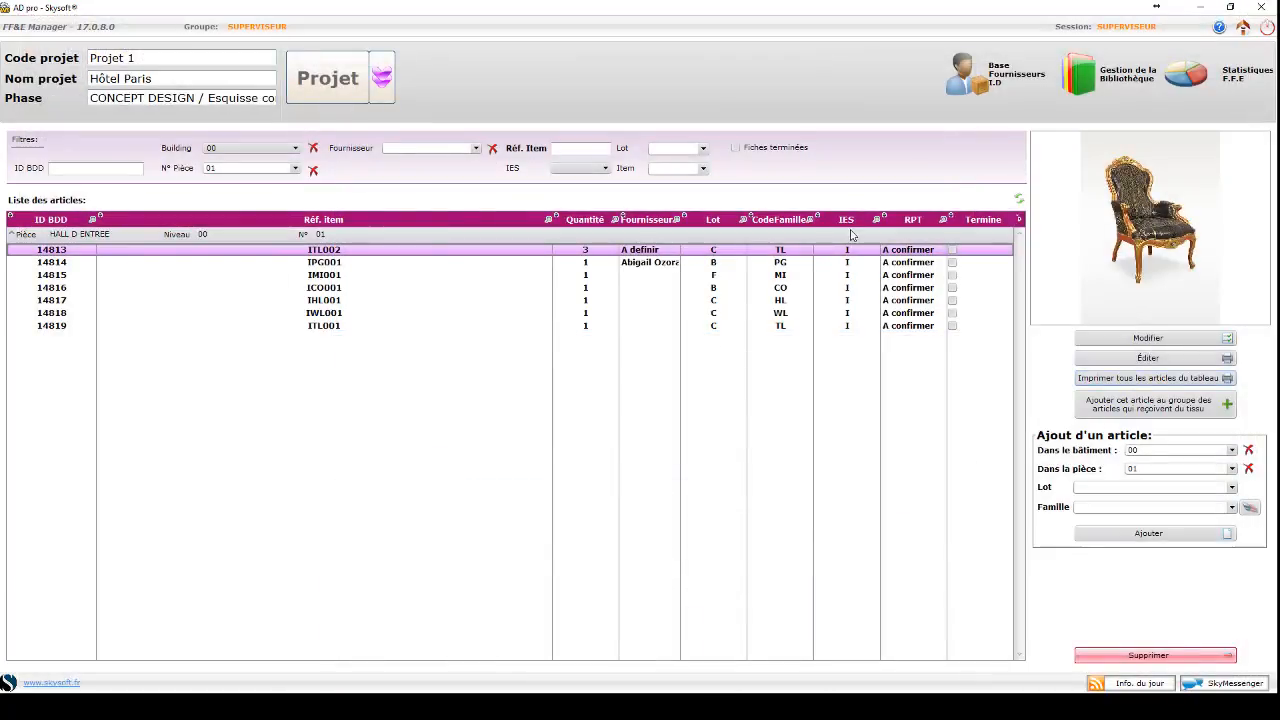